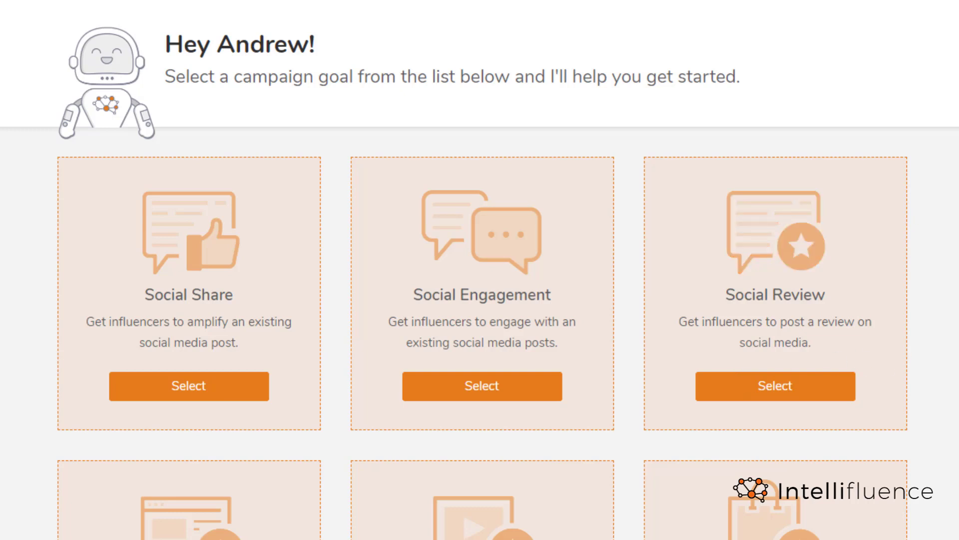
# - Choose Social Review as the campaign goal and Instagram as the target audience
pyautogui.scroll(-5, 737, 383)
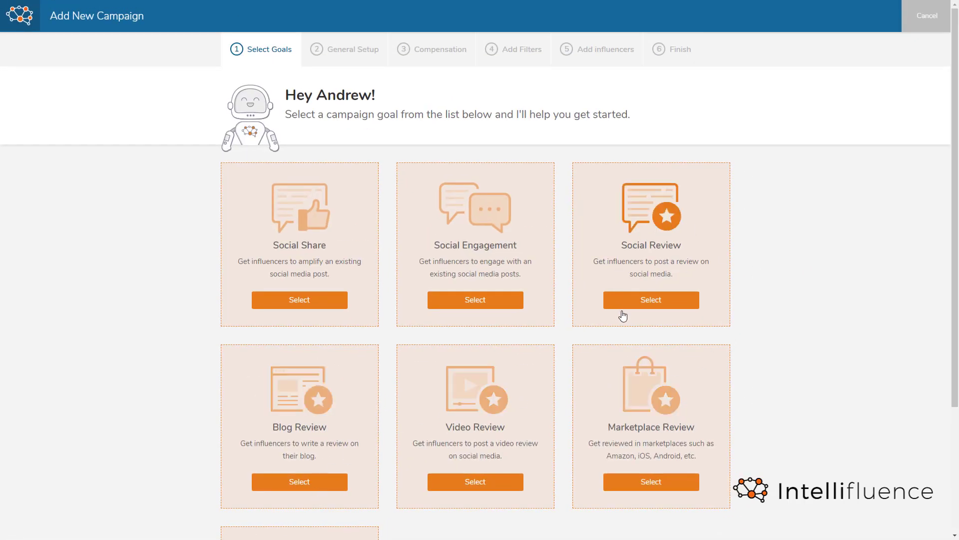
pyautogui.click(641, 302)
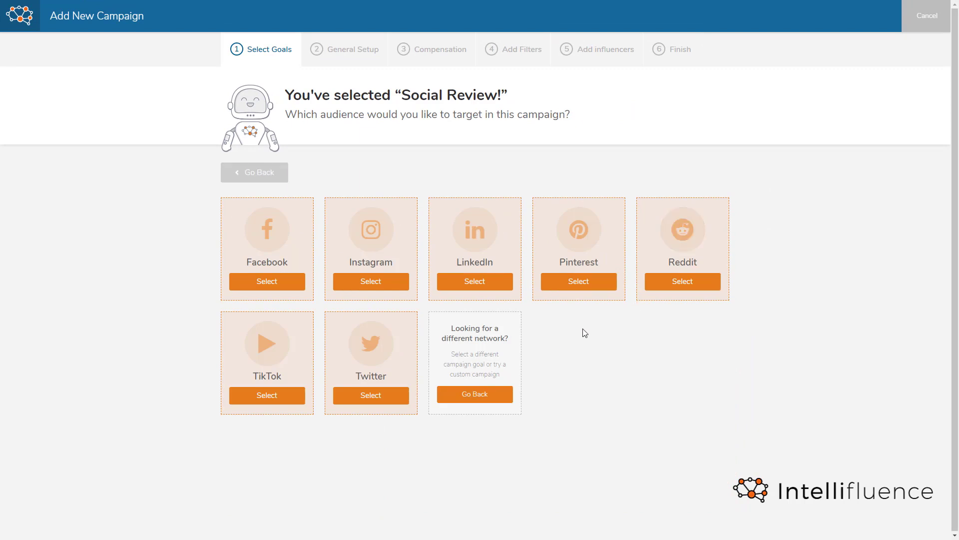
pyautogui.click(376, 282)
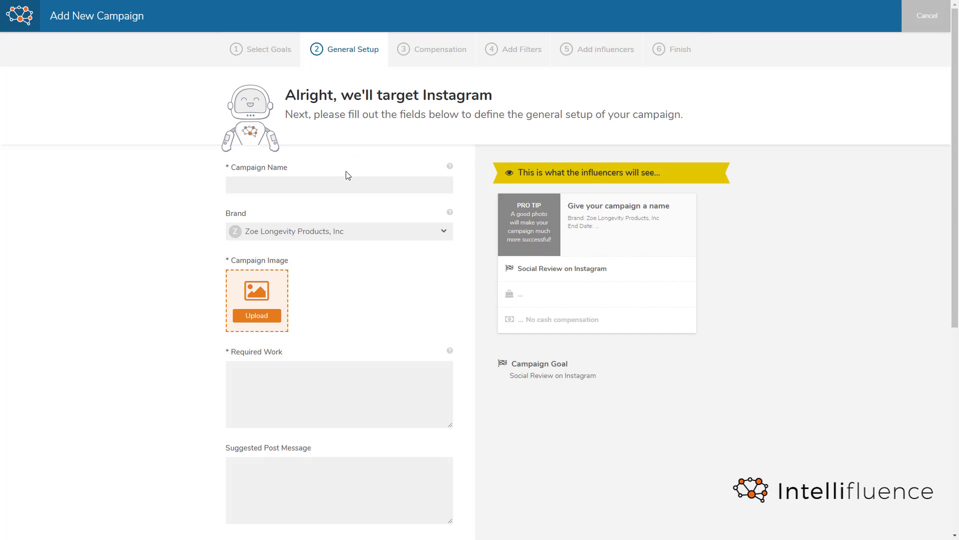
# - Name the campaign "Try the world's most comfortable yoga pants!"
pyautogui.click(325, 185)
pyautogui.write("Try the world's most comfortable yoga pants!")
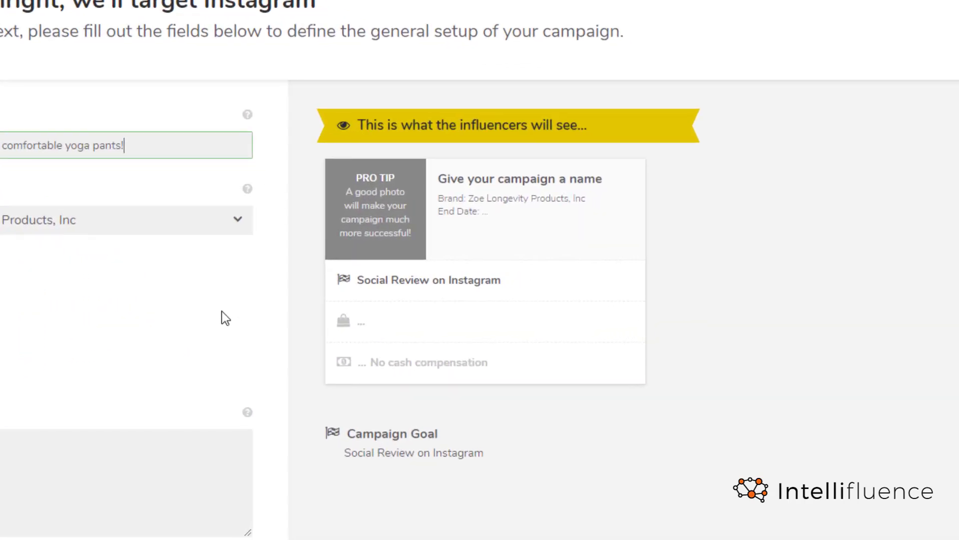
pyautogui.click(222, 312)
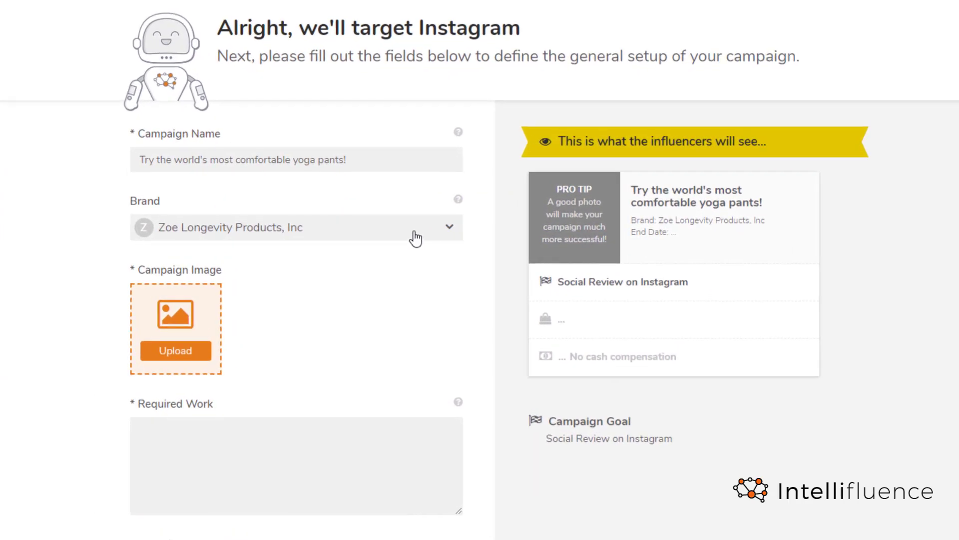
# - Keep Zoe Longevity Products, Inc as the brand and upload the yoga pose photo as the campaign image
pyautogui.click(415, 238)
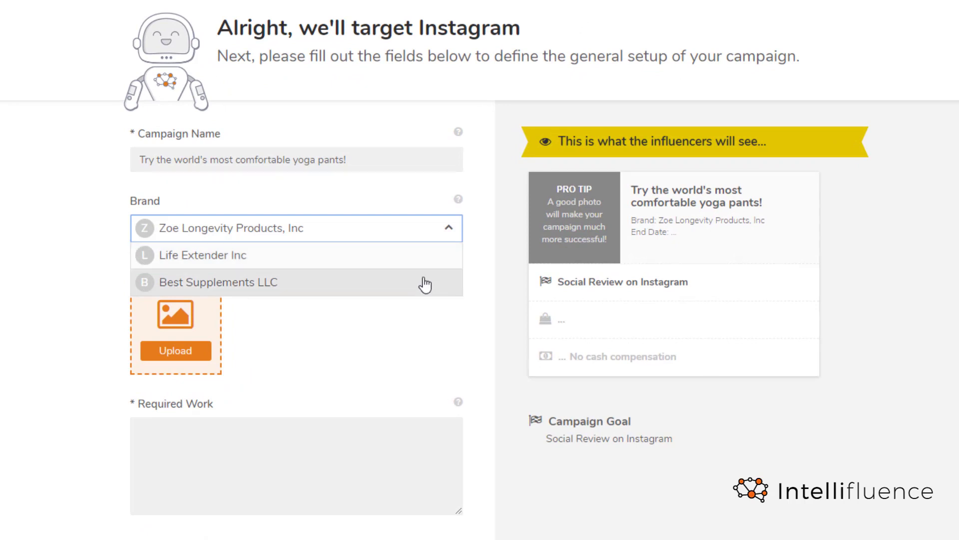
pyautogui.click(421, 236)
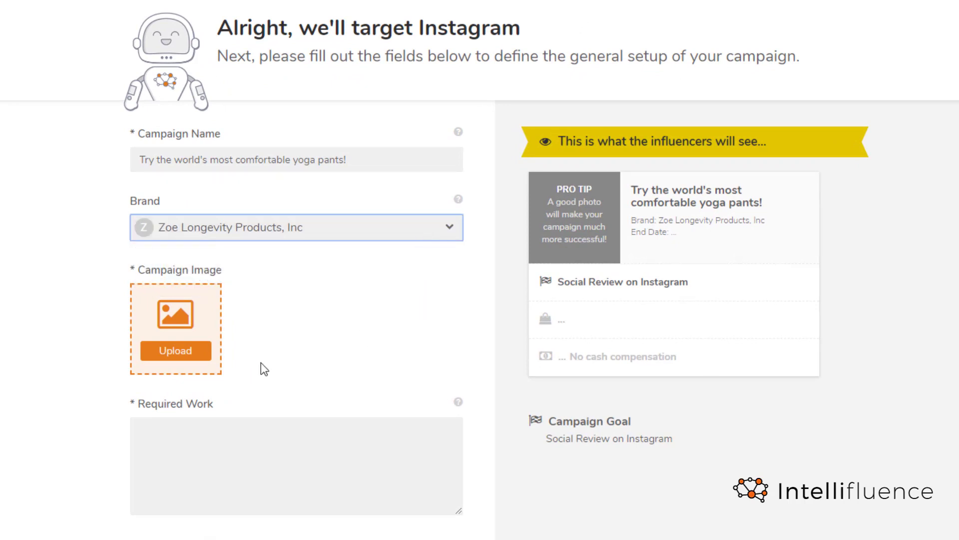
pyautogui.click(175, 317)
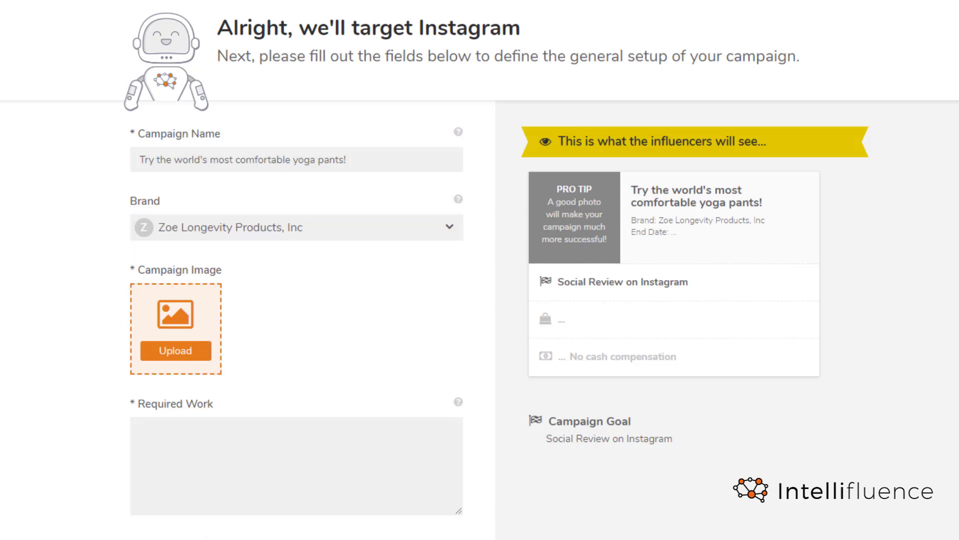
pyautogui.click(394, 342)
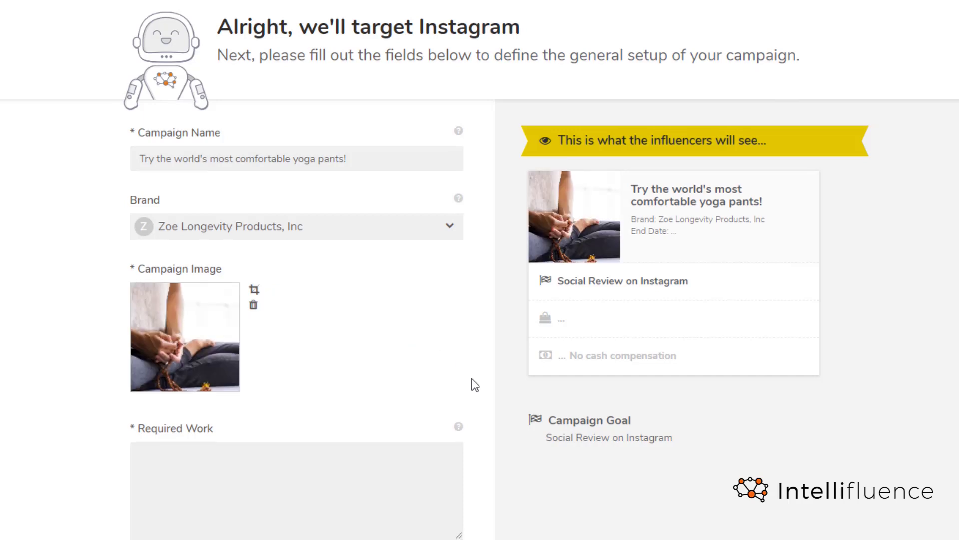
pyautogui.scroll(-2, 473, 384)
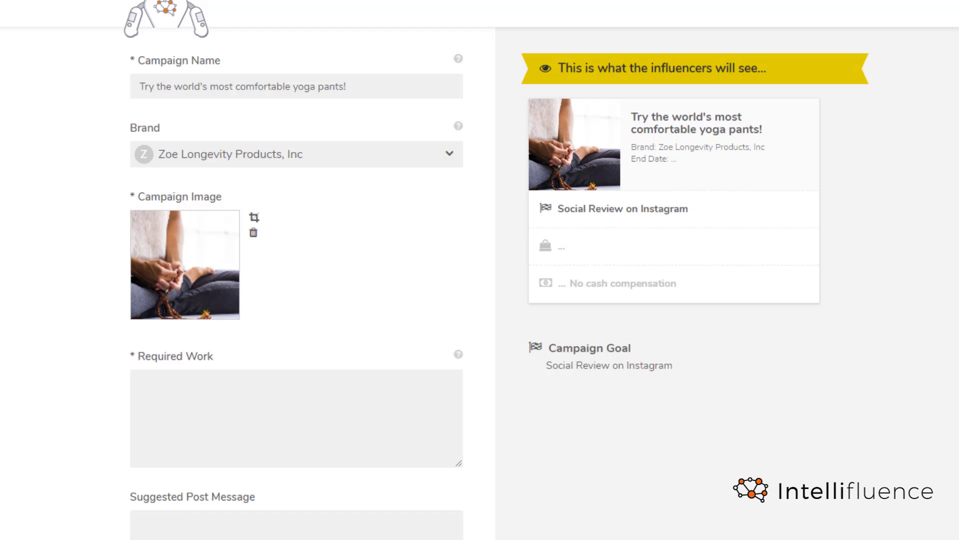
pyautogui.click(353, 419)
pyautogui.write('1. Post a high quality picture on Instagram of you wearing the pants, preferably doing a Yoga pose 2. Include a description about your experience with them. Explain why you love them and be sure to discuss the quality 3. Remember to tag @ZoeLongevity and use the hashtag #comforttechyoga')
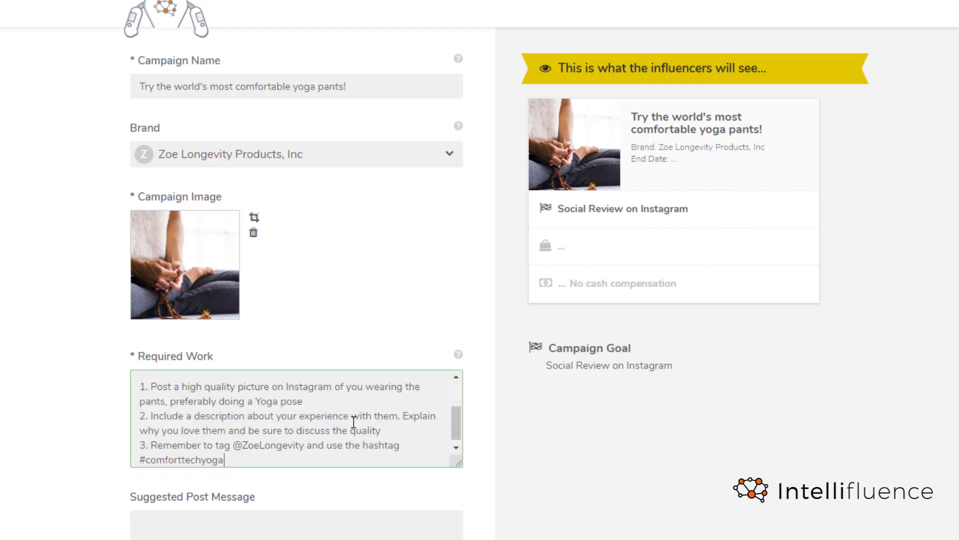
pyautogui.scroll(3, 354, 420)
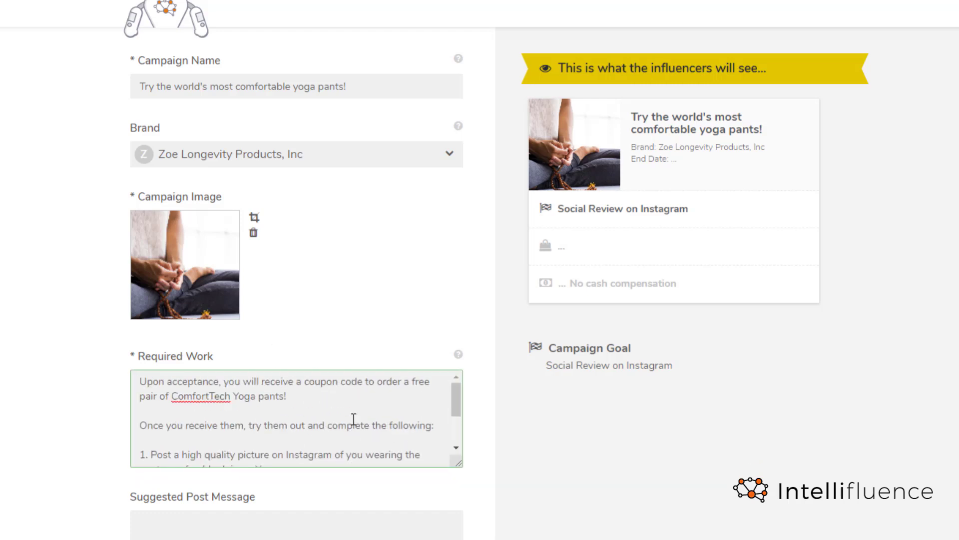
pyautogui.scroll(-3, 631, 468)
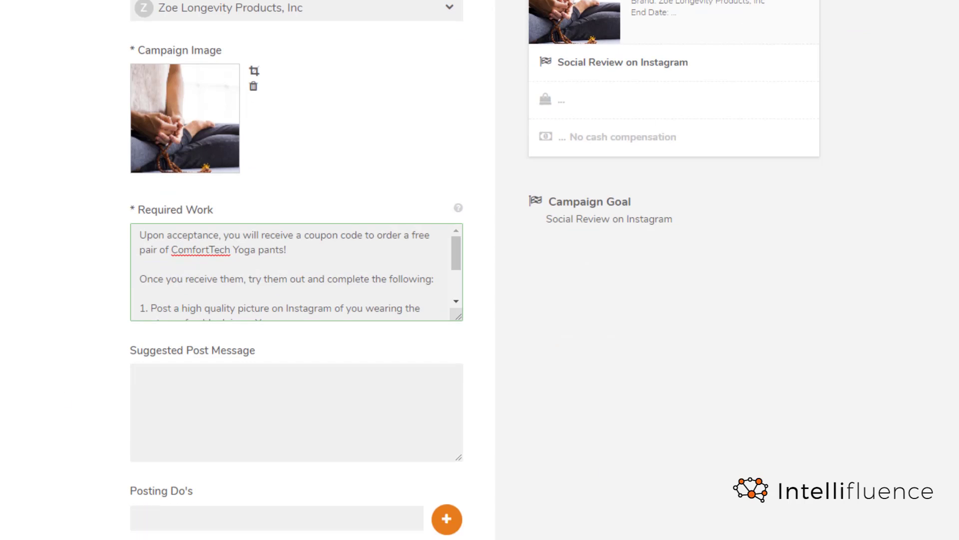
pyautogui.click(350, 412)
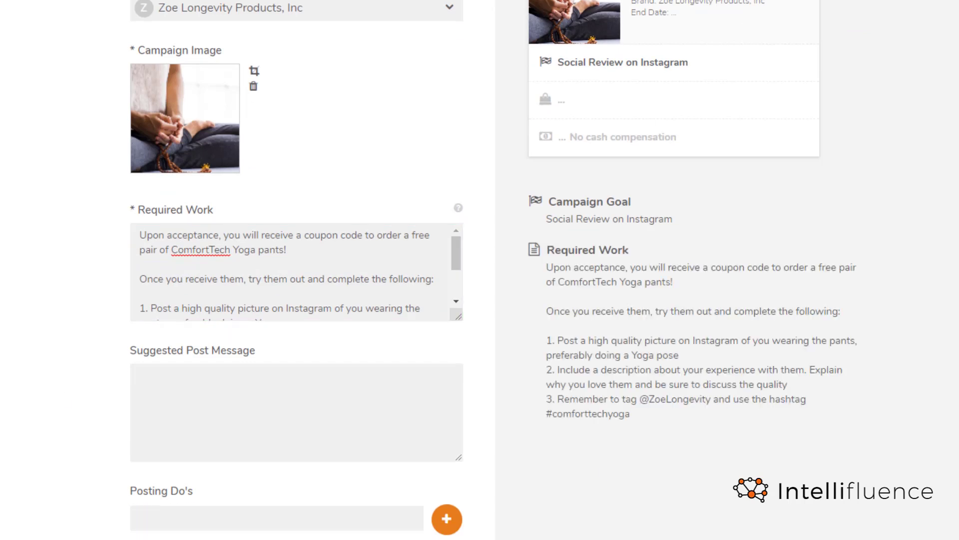
pyautogui.click(357, 376)
pyautogui.write("You haven't experienced true comfort until you elevate your yoga routine with ComfortTech gear from @ZoeLongevity. I have never felt so calm and centered - these pants are amazing! Do yourself a favor and order your own pair while saving 20% using my custom code! #comforttechyoga #ad")
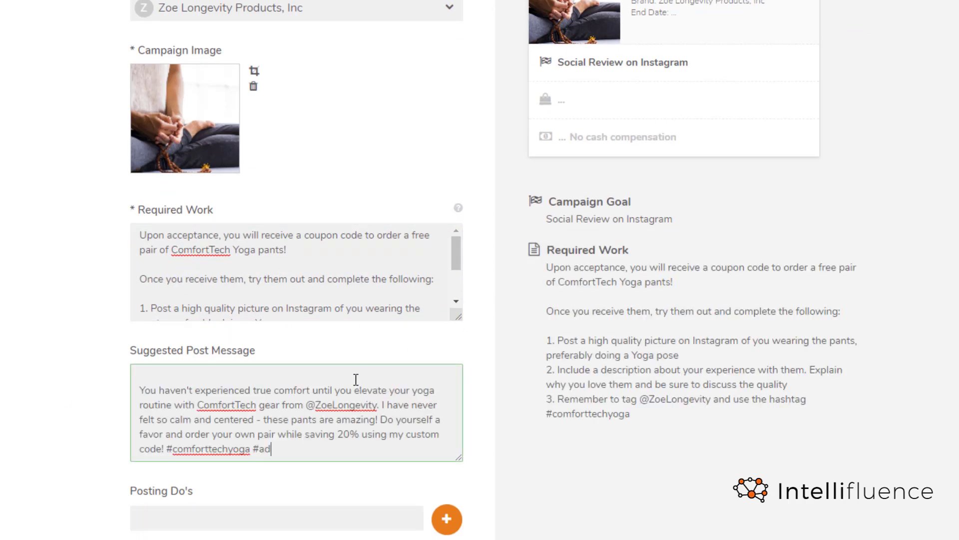
pyautogui.click(301, 378)
pyautogui.press('Delete')
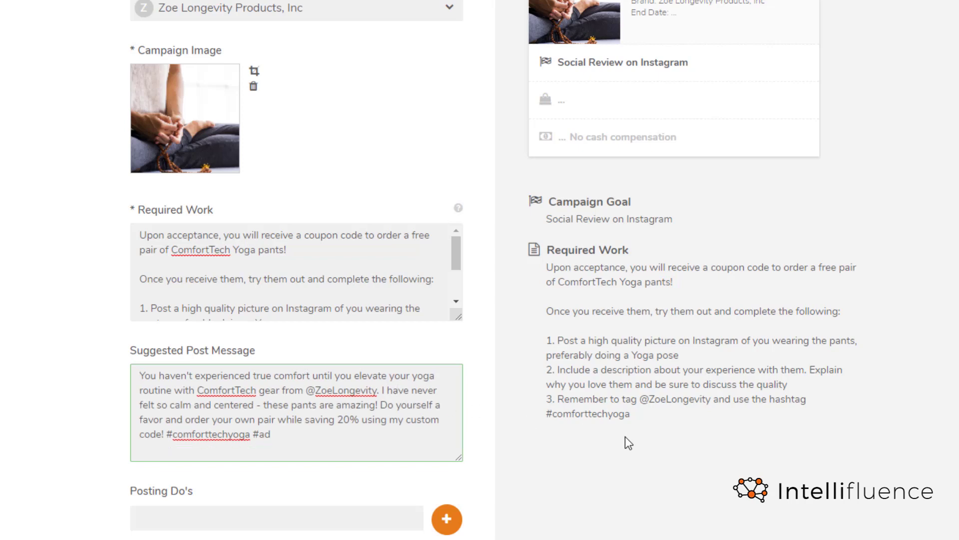
pyautogui.scroll(-6, 618, 505)
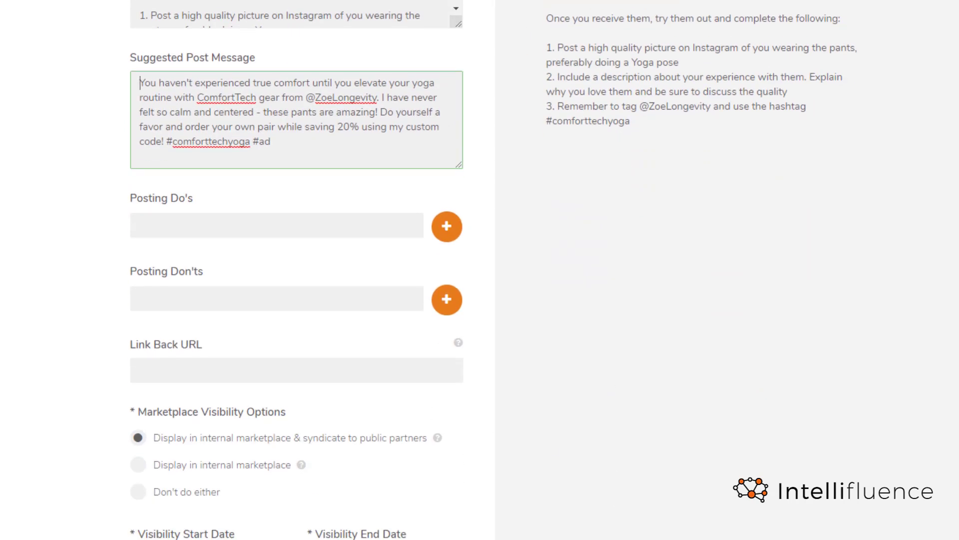
pyautogui.click(619, 504)
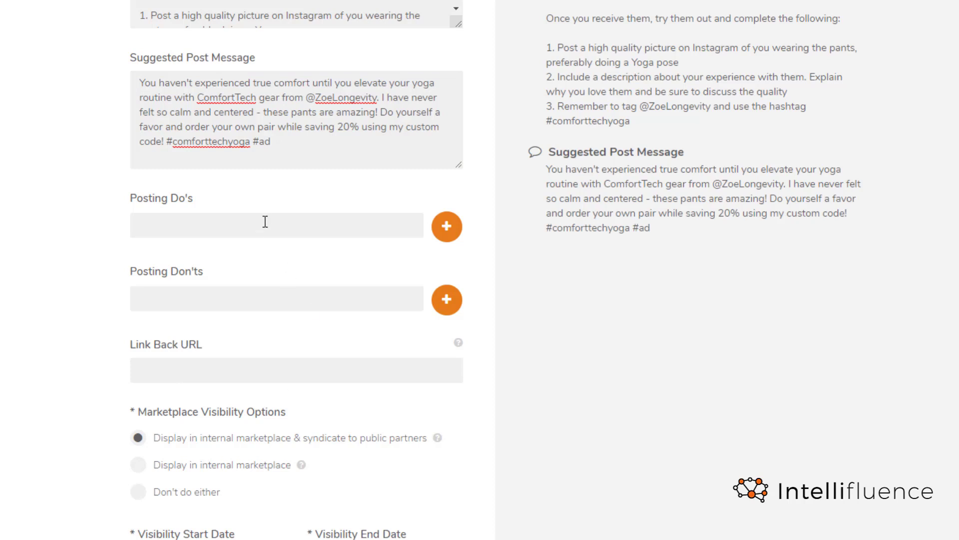
# - Add the posting do's "Post on a Mon/Wed/Fri" and "Use a well-lit, high quality image" and the don't "Please refrain from profanity or anti-social language"
pyautogui.click(263, 220)
pyautogui.write('Post on a Mon/Wed/Fri')
pyautogui.click(447, 226)
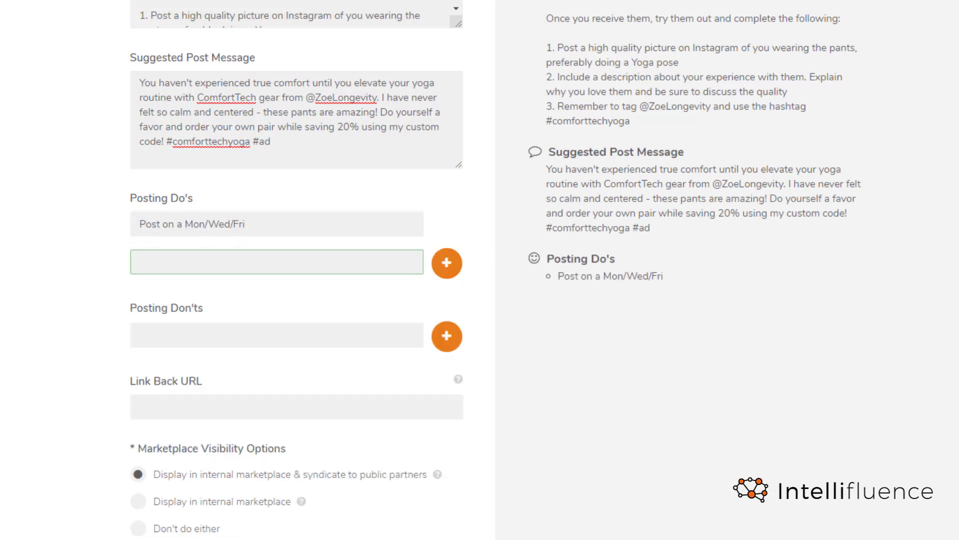
pyautogui.write('Use a well-lit, high quality image')
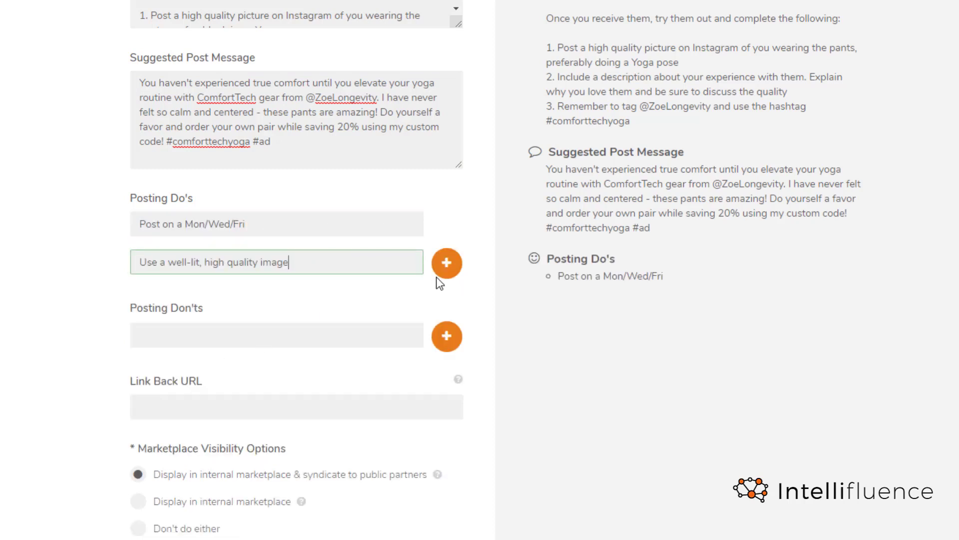
pyautogui.click(440, 274)
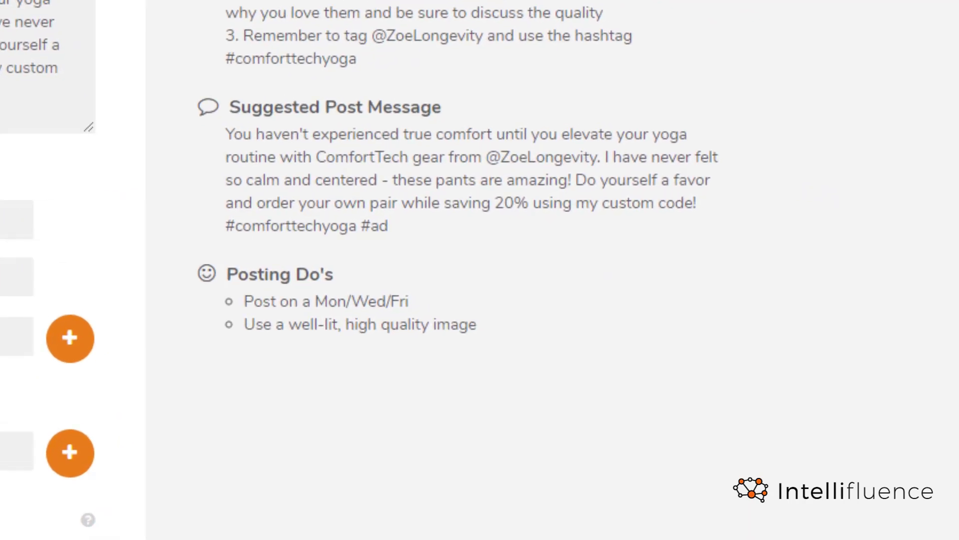
pyautogui.click(73, 466)
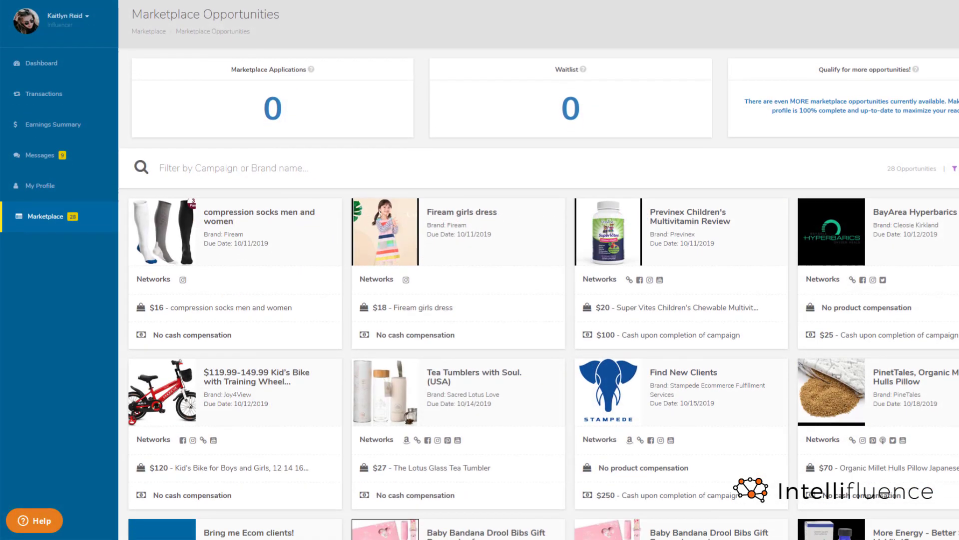
# - Look through the campaigns in the influencer's Marketplace Opportunities listing down to the yoga pants campaign
pyautogui.scroll(-8, 539, 280)
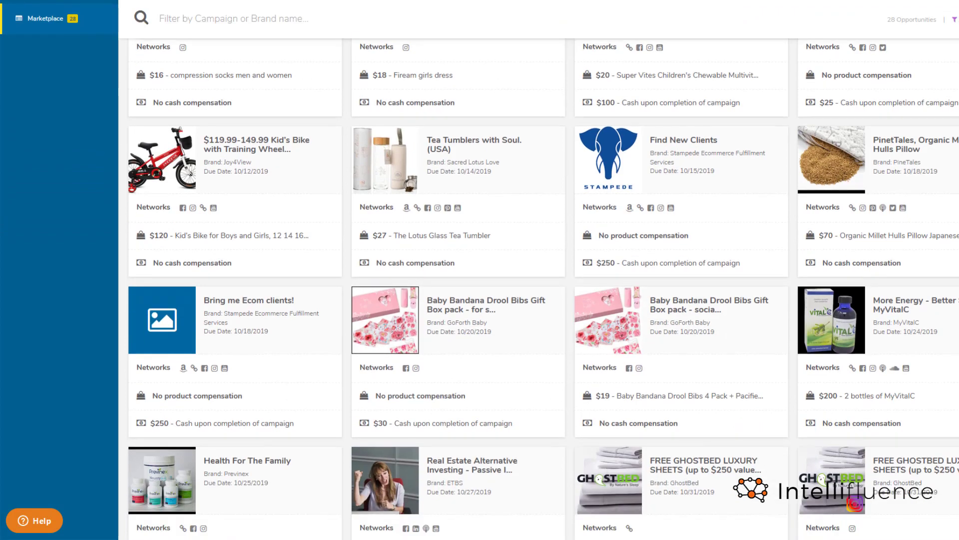
pyautogui.scroll(-8, 538, 280)
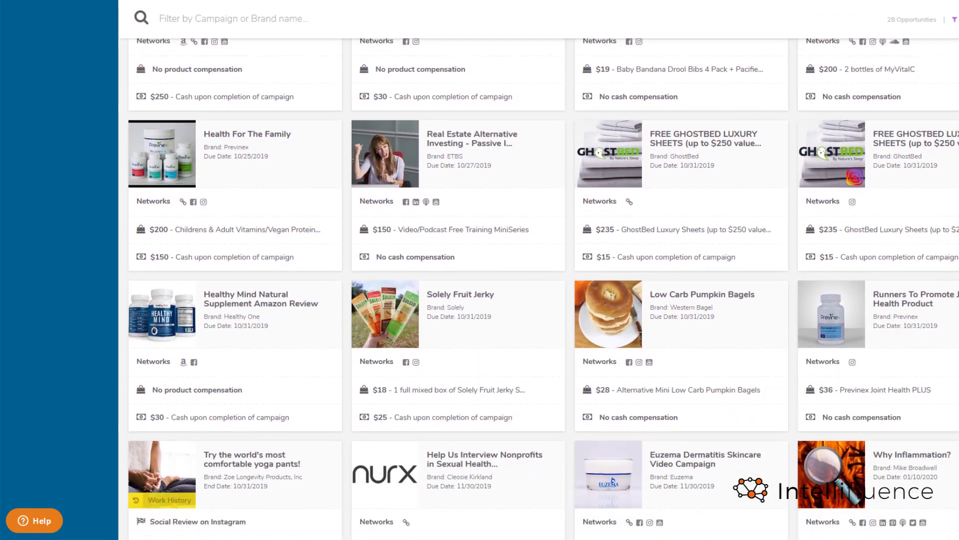
pyautogui.scroll(-4, 538, 279)
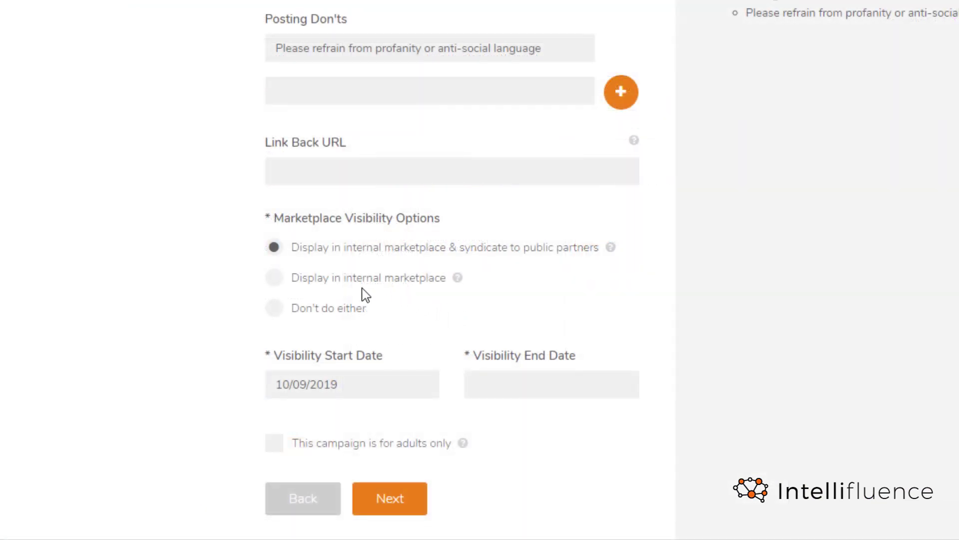
pyautogui.click(272, 280)
pyautogui.click(275, 311)
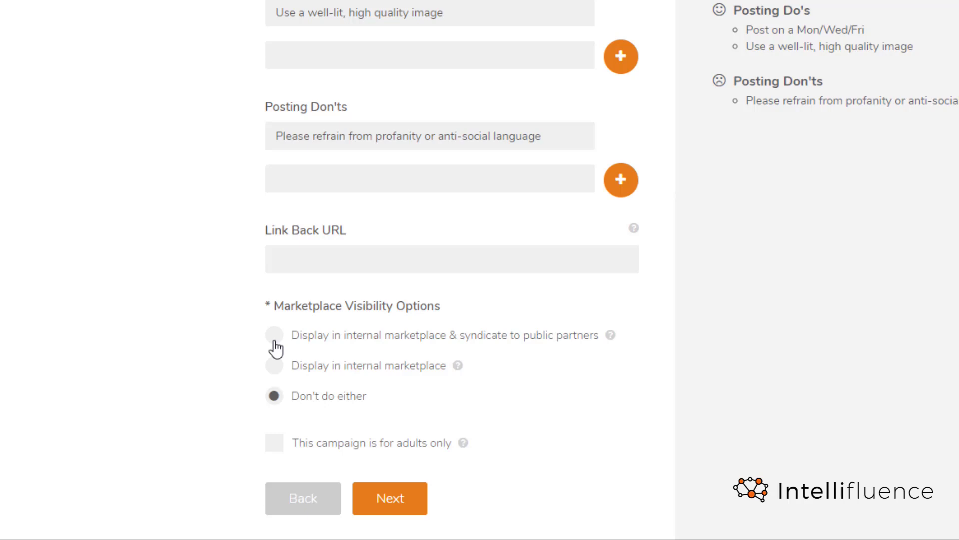
pyautogui.click(275, 336)
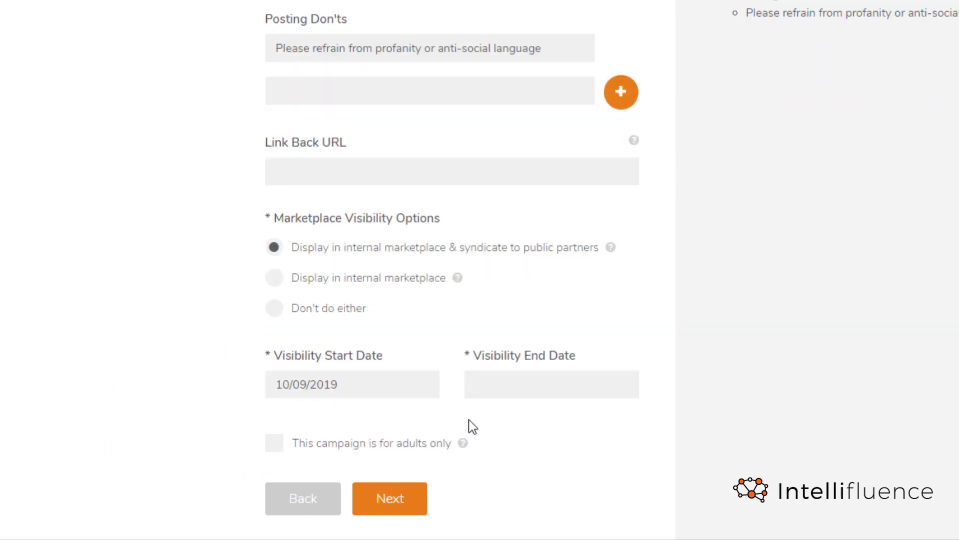
# - Set the campaign's visibility end date to 10/31/2019 and continue to the compensation setup
pyautogui.click(536, 386)
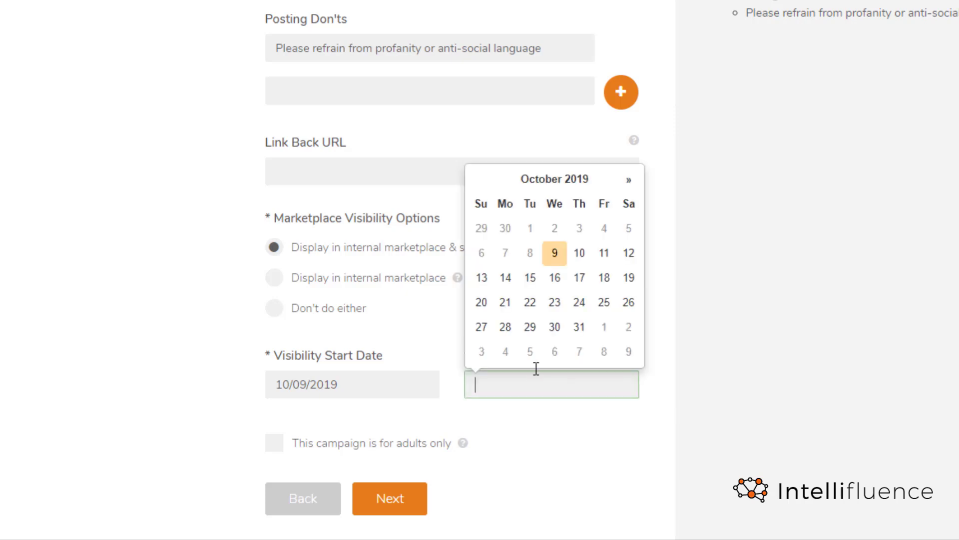
pyautogui.click(578, 330)
pyautogui.click(756, 371)
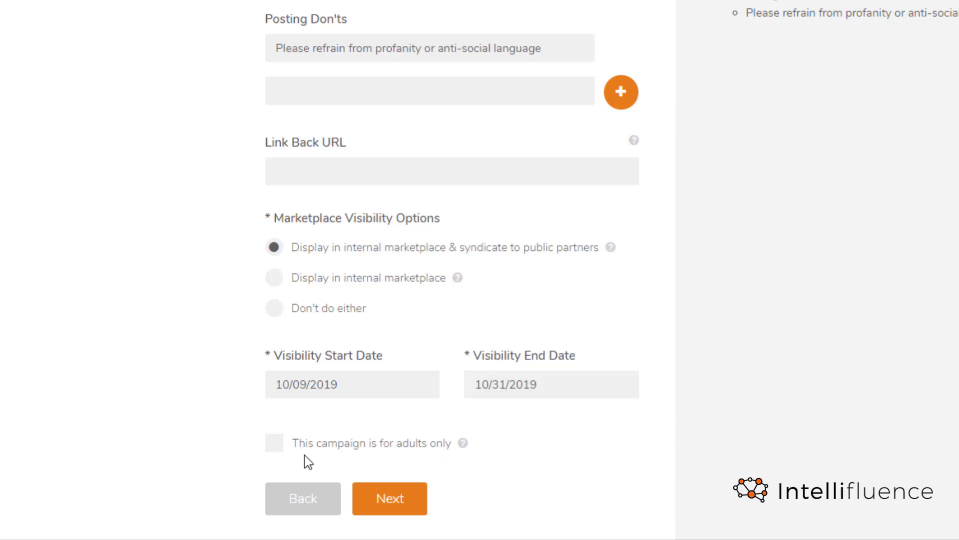
pyautogui.moveTo(459, 445)
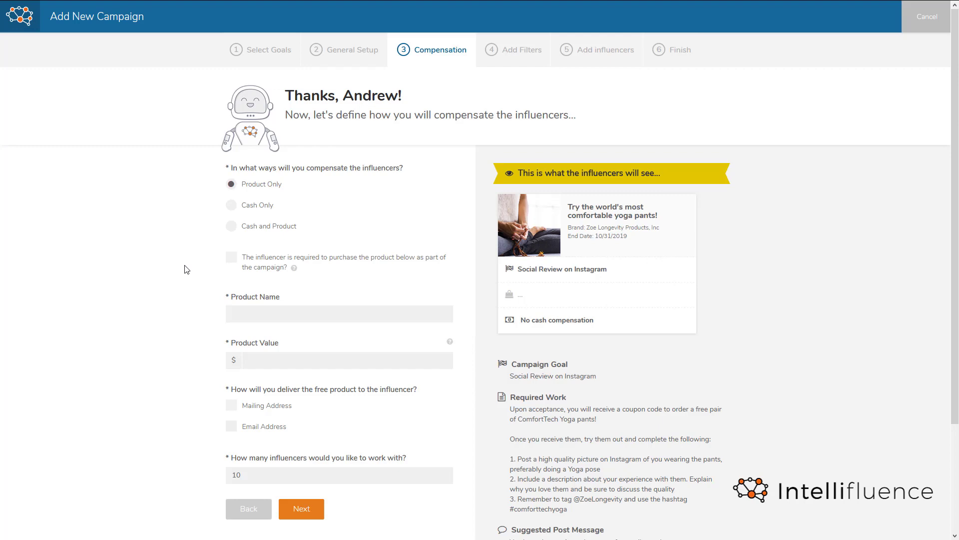
# - Set the compensation to Cash and Product and require the influencer to purchase the product as part of the campaign
pyautogui.click(282, 228)
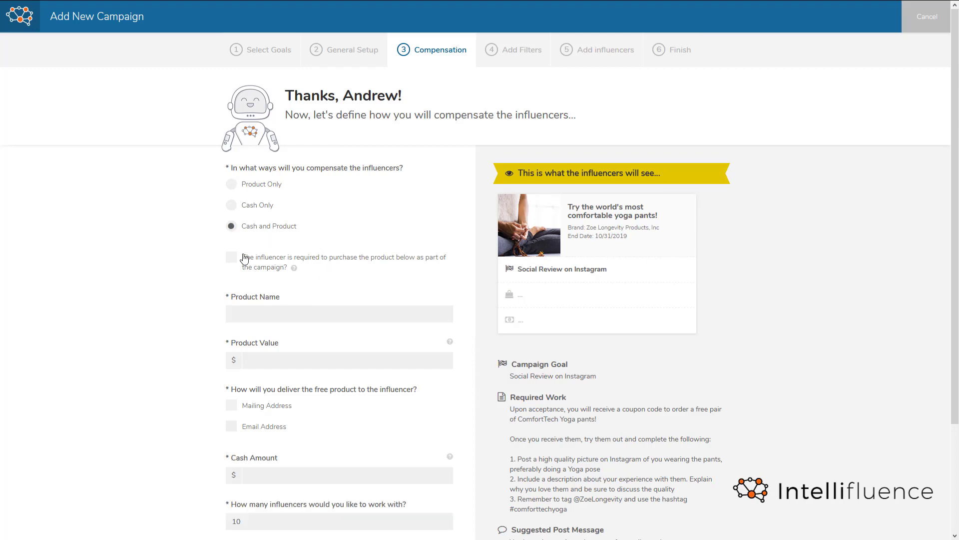
pyautogui.click(235, 257)
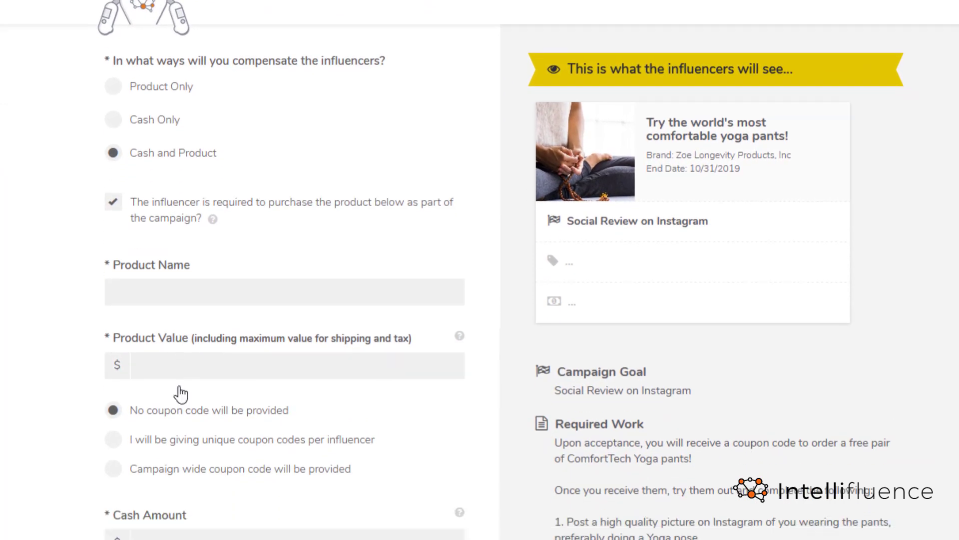
# - Enter ComfortTech Yoga Pants as the product name and set the product value to $75
pyautogui.scroll(-2, 181, 394)
pyautogui.click(212, 166)
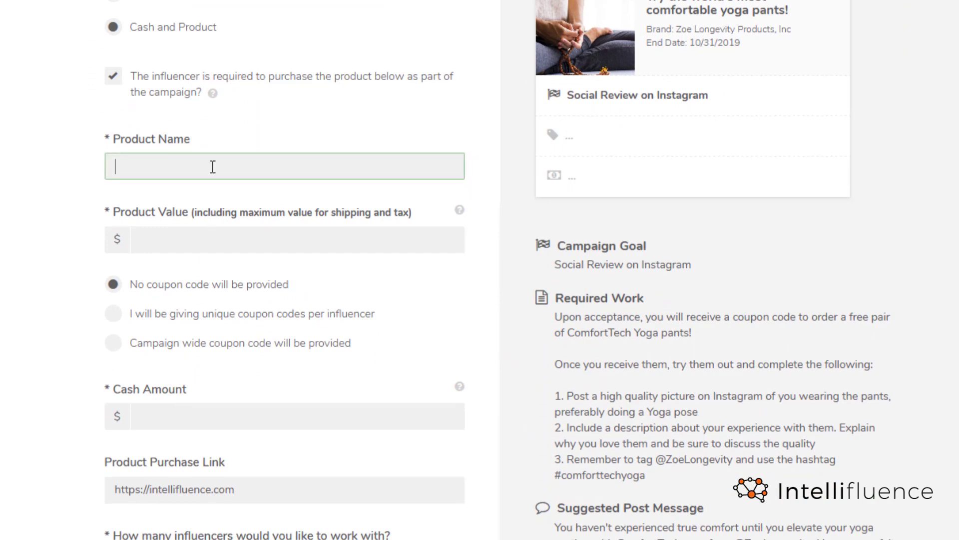
pyautogui.write('ComfortTech Yo')
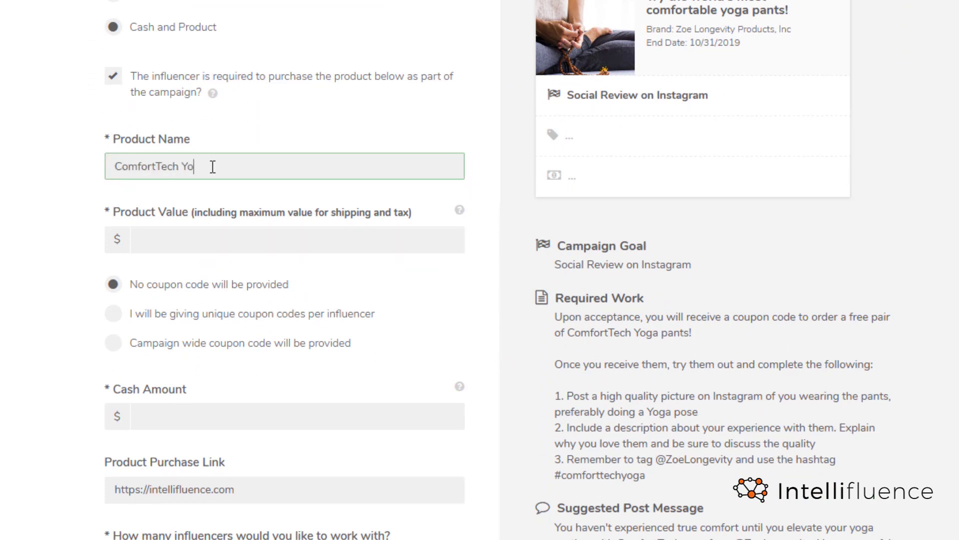
pyautogui.write('ga Pants')
pyautogui.click(184, 243)
pyautogui.write('75')
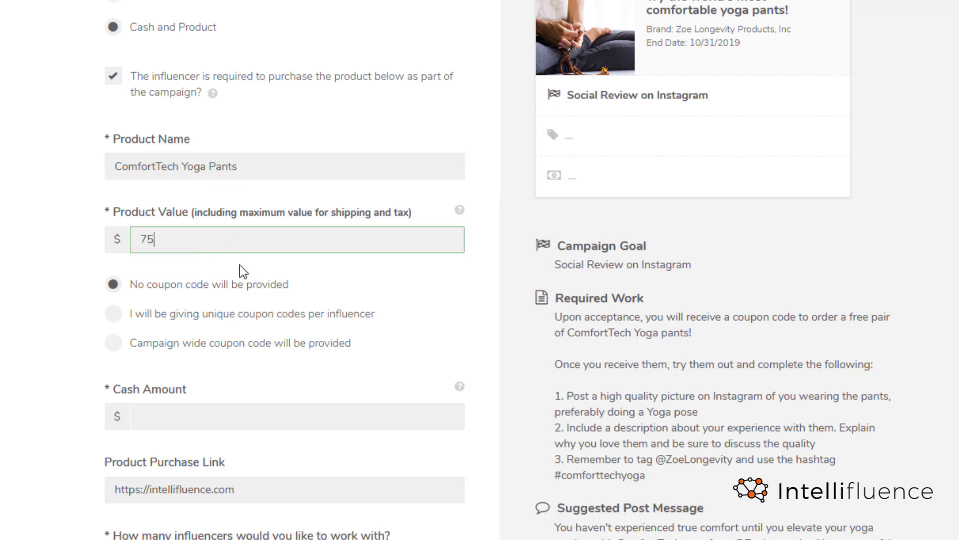
# - Choose to give unique coupon codes per influencer and set the coupon code value to $75
pyautogui.click(244, 349)
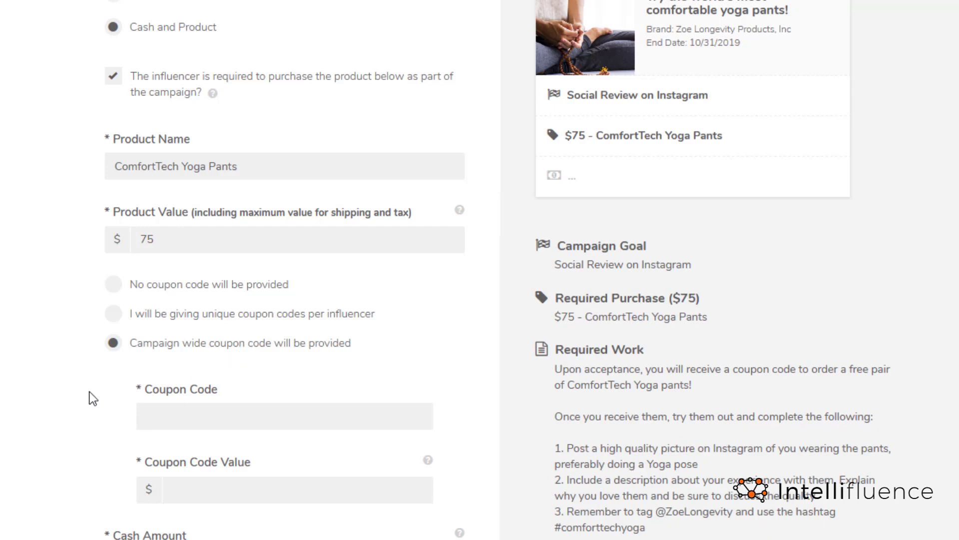
pyautogui.scroll(-1, 89, 398)
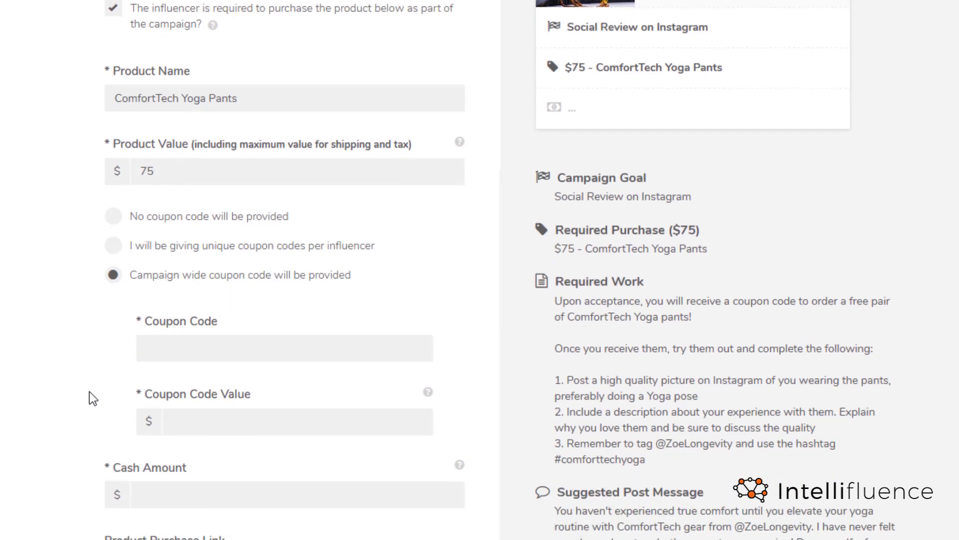
pyautogui.click(194, 250)
pyautogui.click(229, 353)
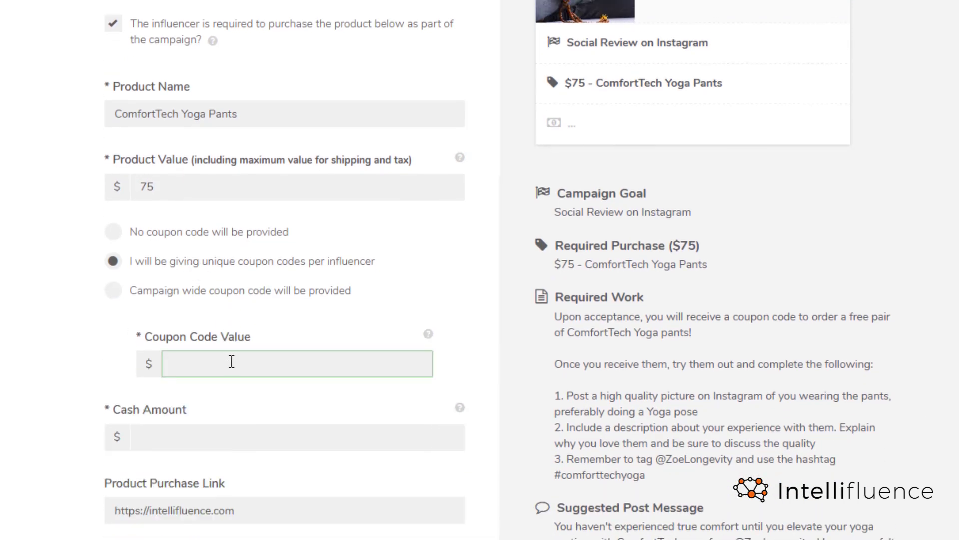
pyautogui.write('75')
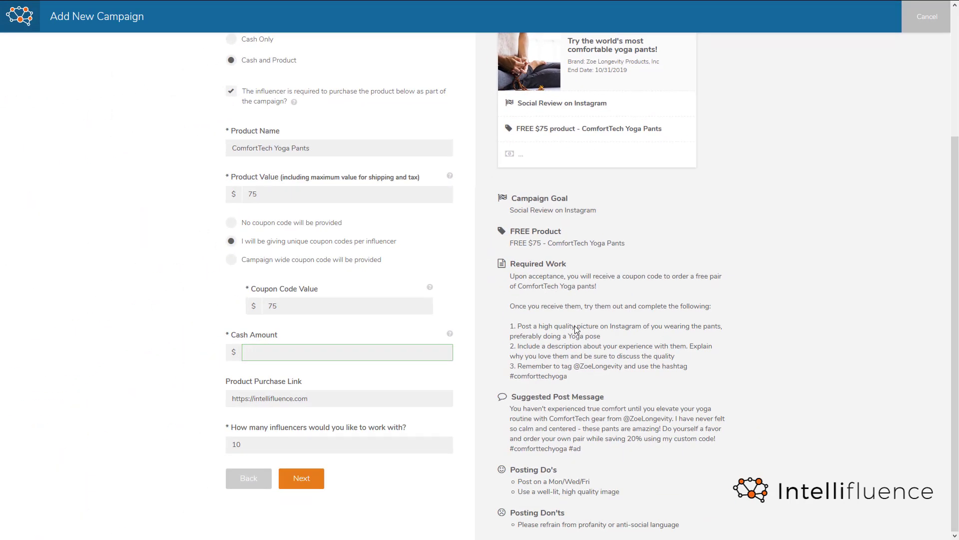
# - Set the campaign's cash amount to $75
pyautogui.write('7')
pyautogui.press('BackSpace')
pyautogui.click(310, 369)
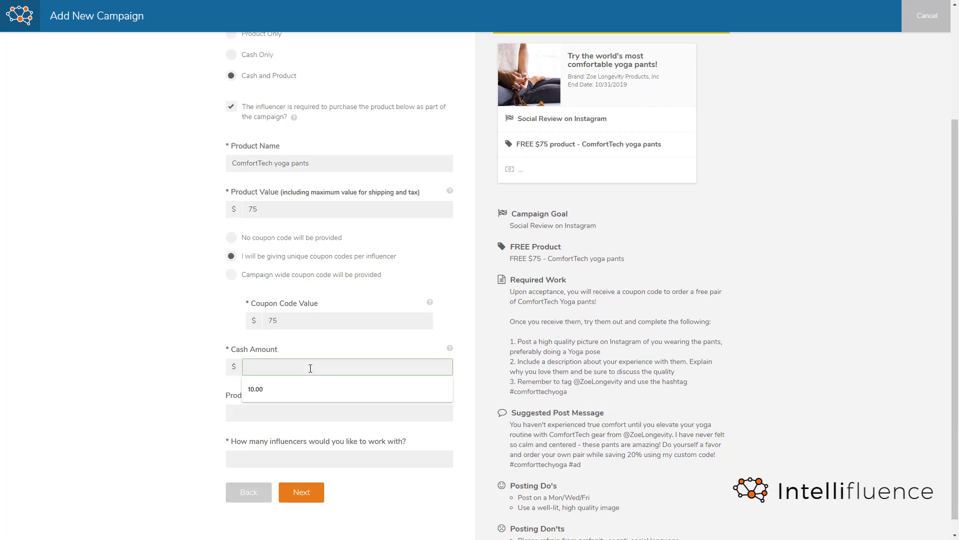
pyautogui.write('75')
pyautogui.click(139, 390)
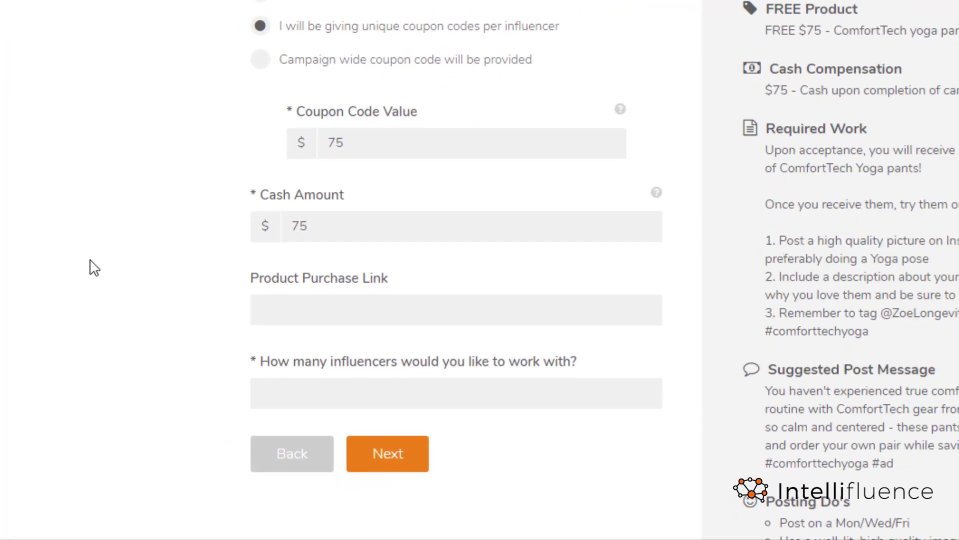
pyautogui.scroll(-2, 106, 268)
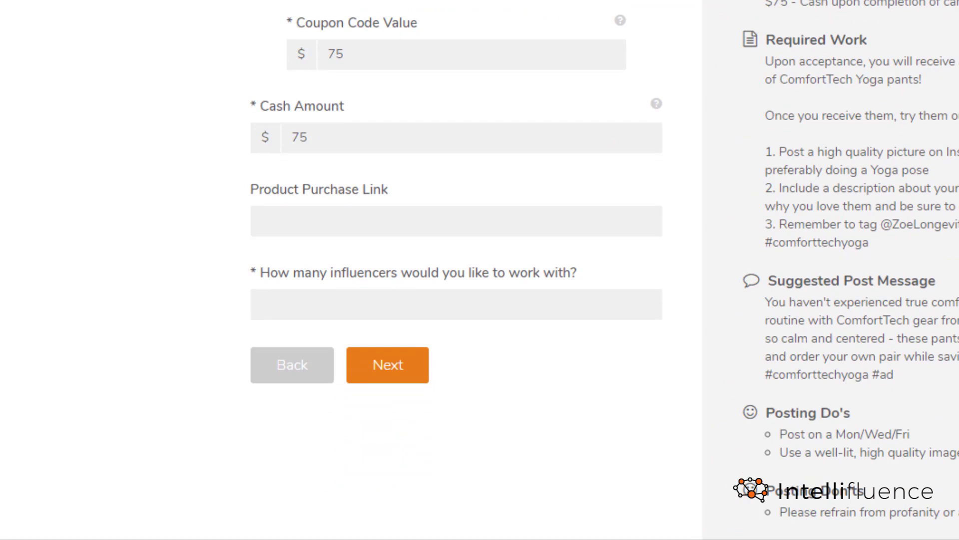
pyautogui.click(472, 216)
pyautogui.write('https://intellifluence.com')
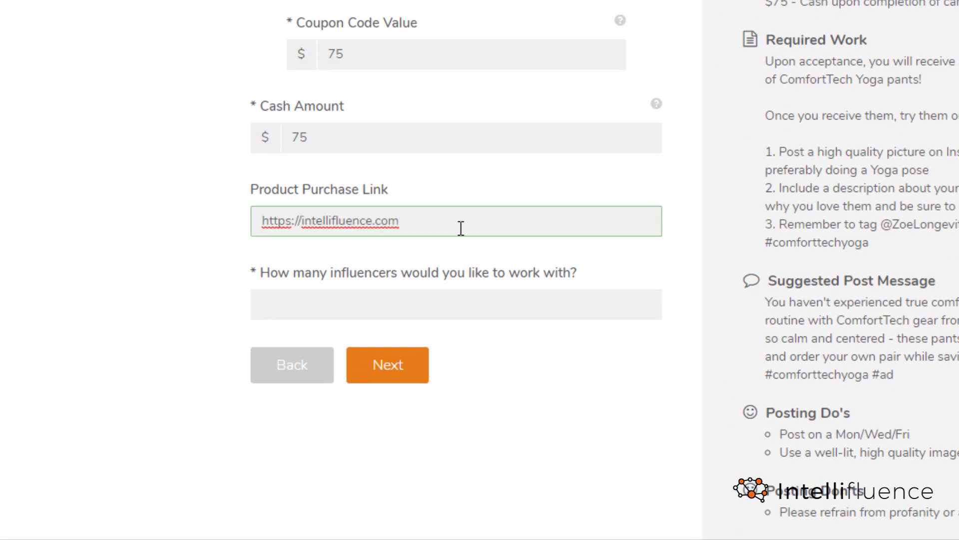
pyautogui.click(406, 297)
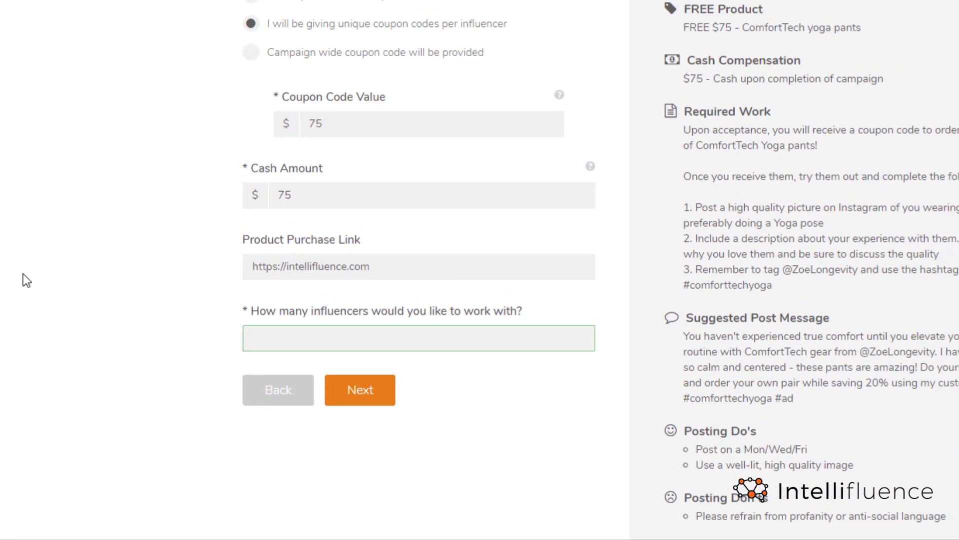
pyautogui.write('10')
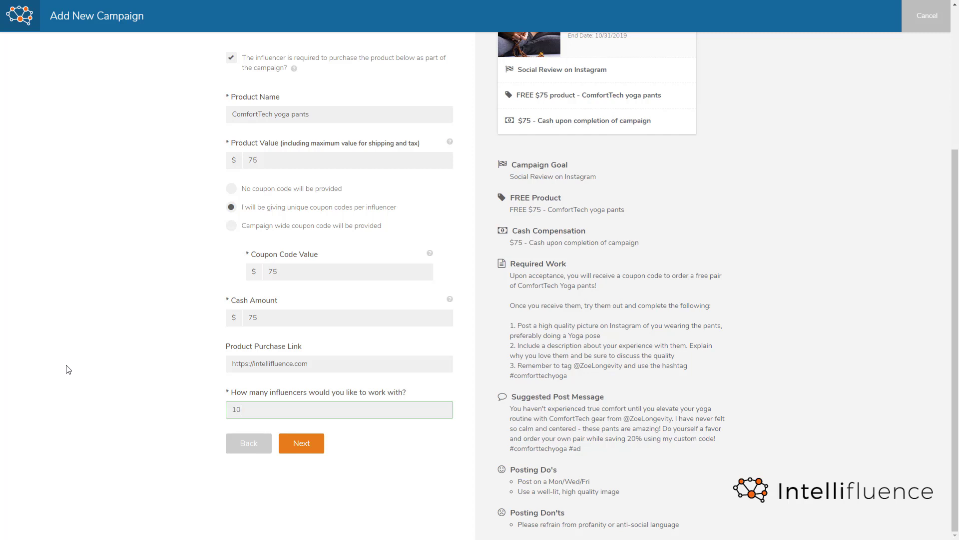
pyautogui.click(318, 450)
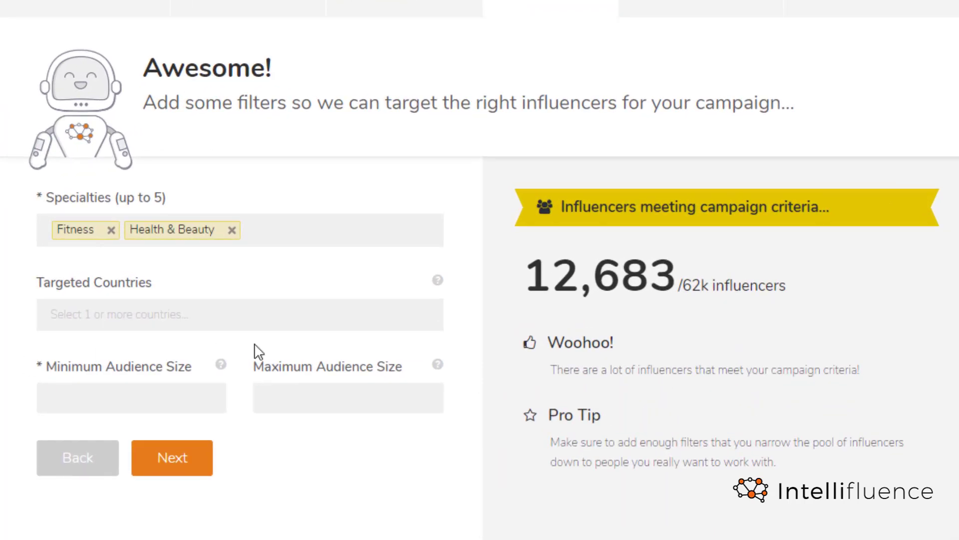
# - Add Organic to the influencer specialties and set the targeted country to United States
pyautogui.click(336, 228)
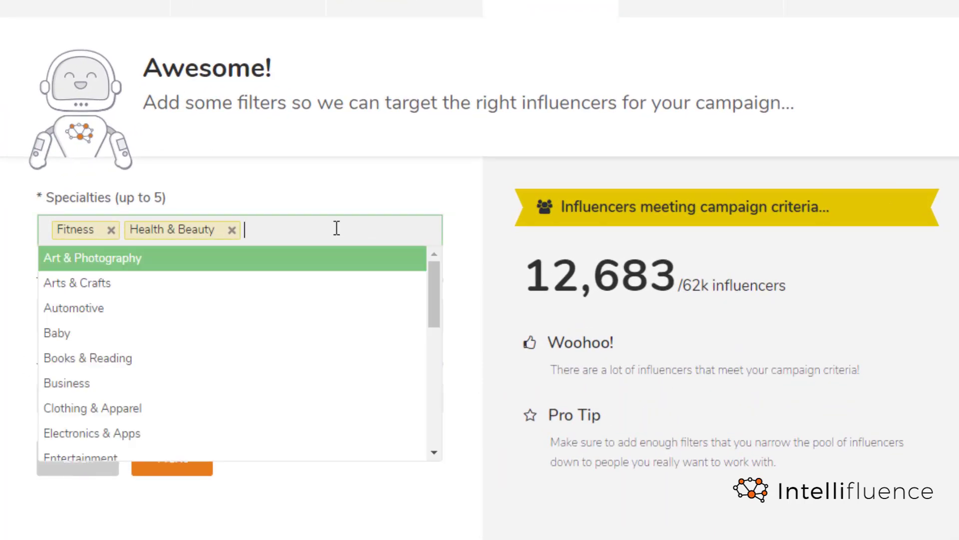
pyautogui.write('org')
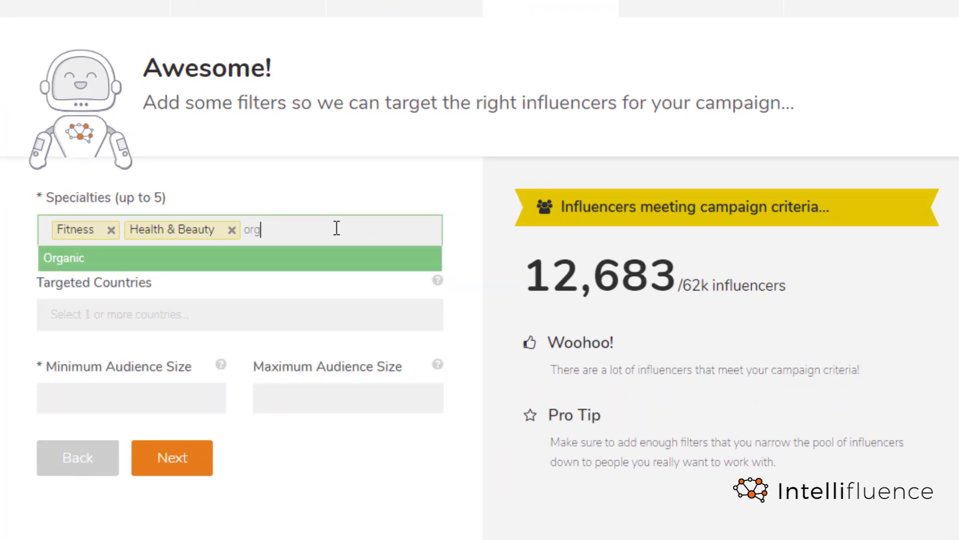
pyautogui.click(354, 261)
pyautogui.click(239, 320)
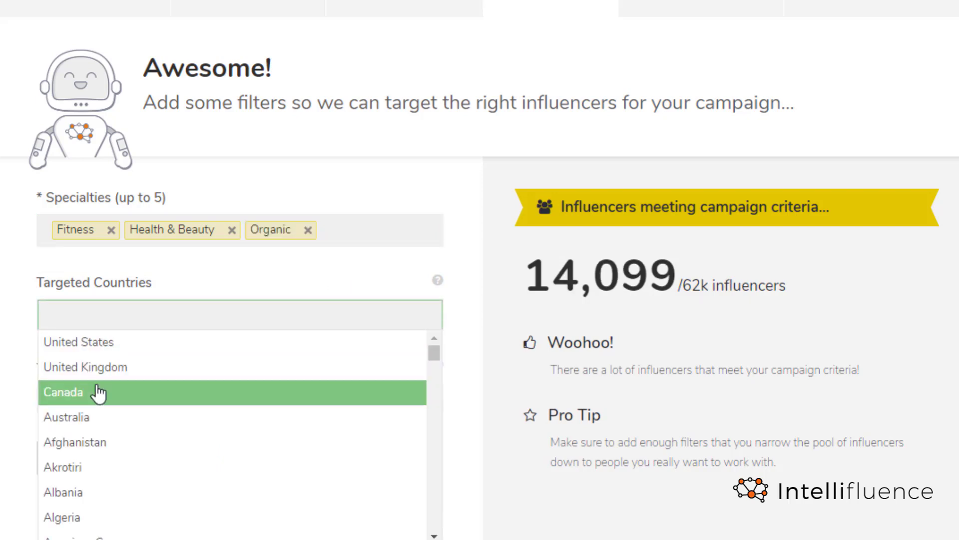
pyautogui.click(103, 345)
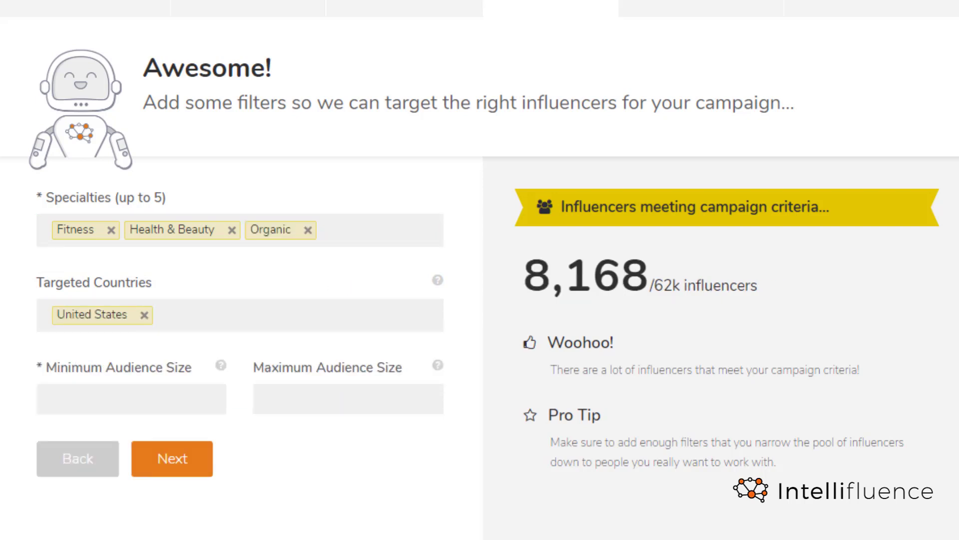
# - Set the minimum audience size to 1000 and the maximum audience size to 10000
pyautogui.click(66, 394)
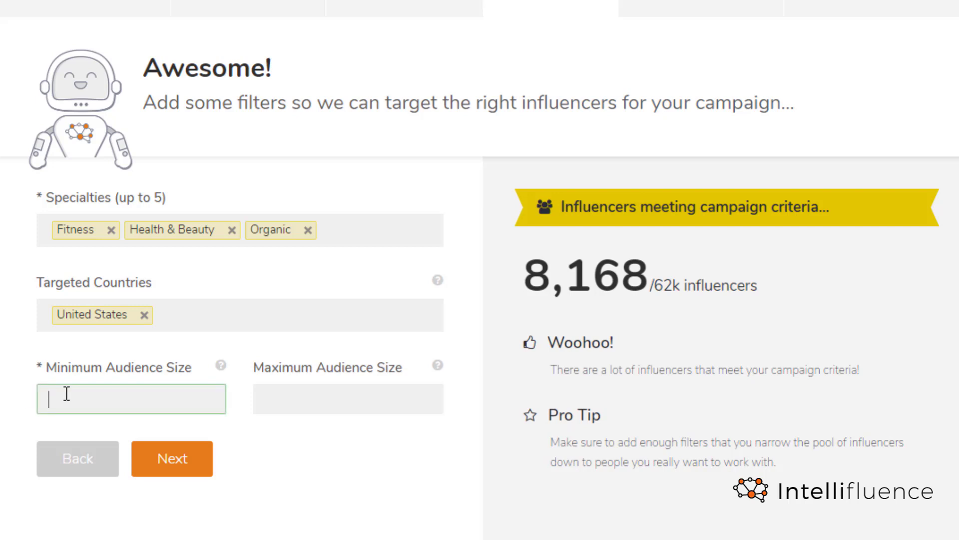
pyautogui.write('1000')
pyautogui.press('Tab')
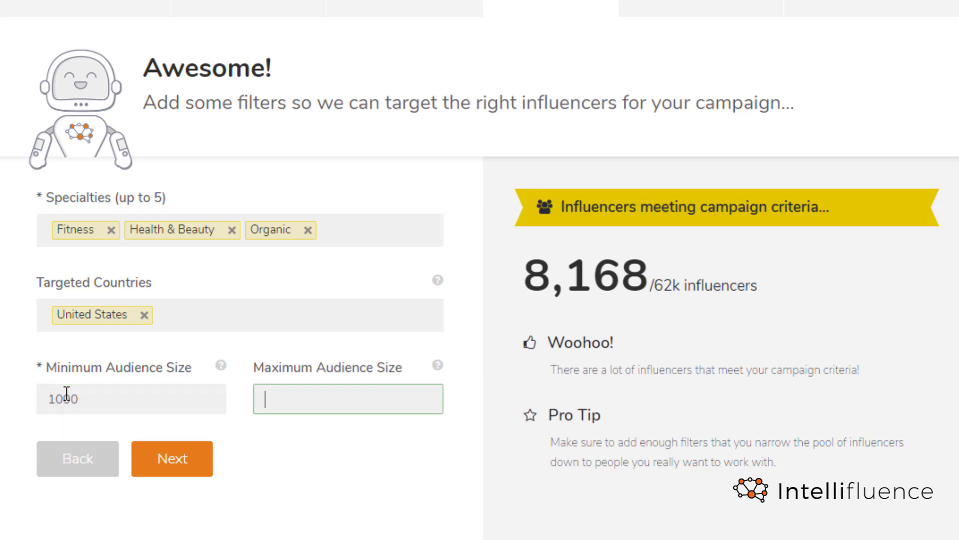
pyautogui.write('100000')
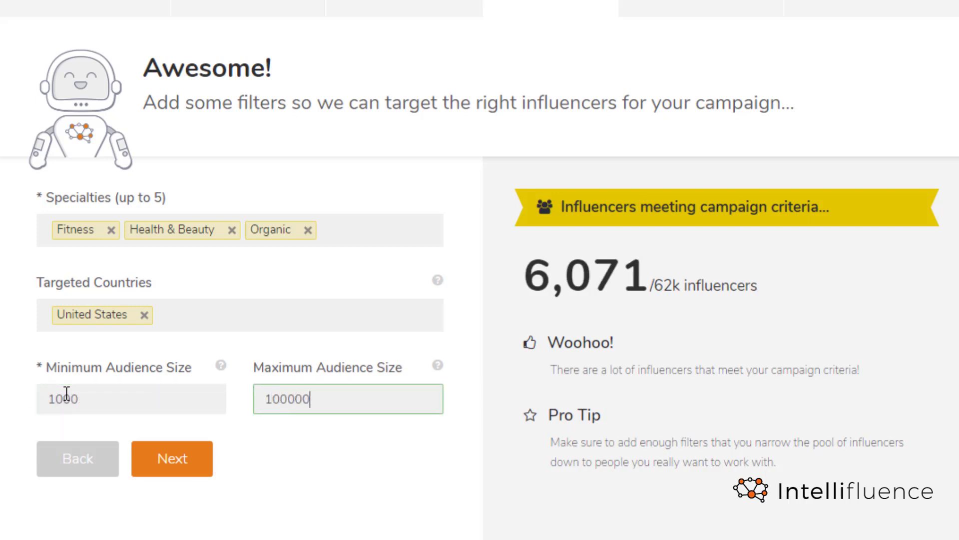
pyautogui.press('BackSpace')
pyautogui.click(298, 511)
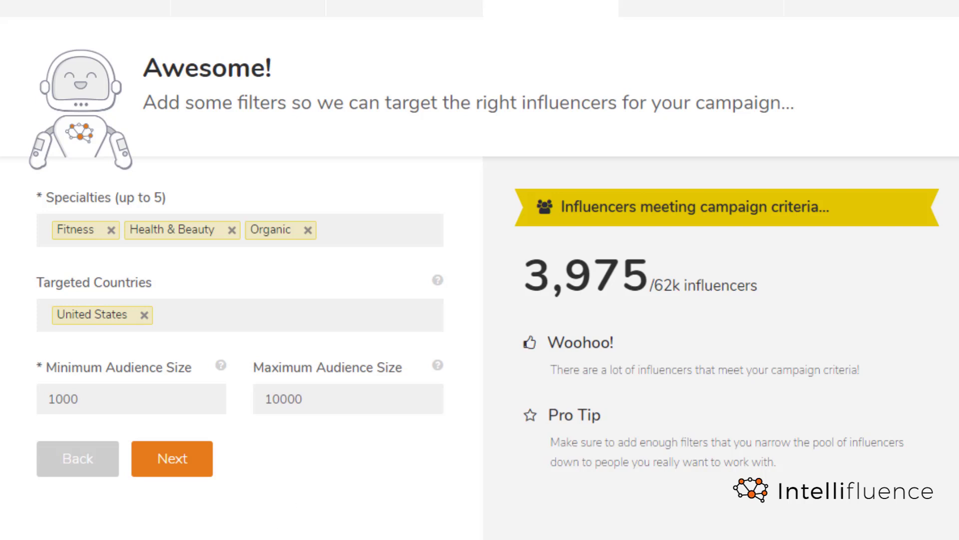
# - Look through the options available for targeted countries and influencer specialties
pyautogui.click(311, 313)
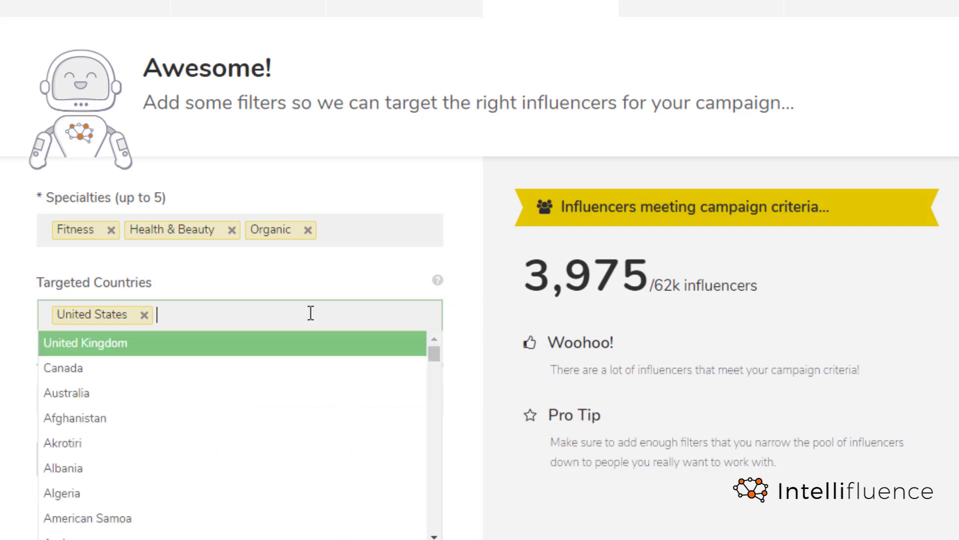
pyautogui.scroll(-2, 300, 382)
pyautogui.scroll(-3, 300, 382)
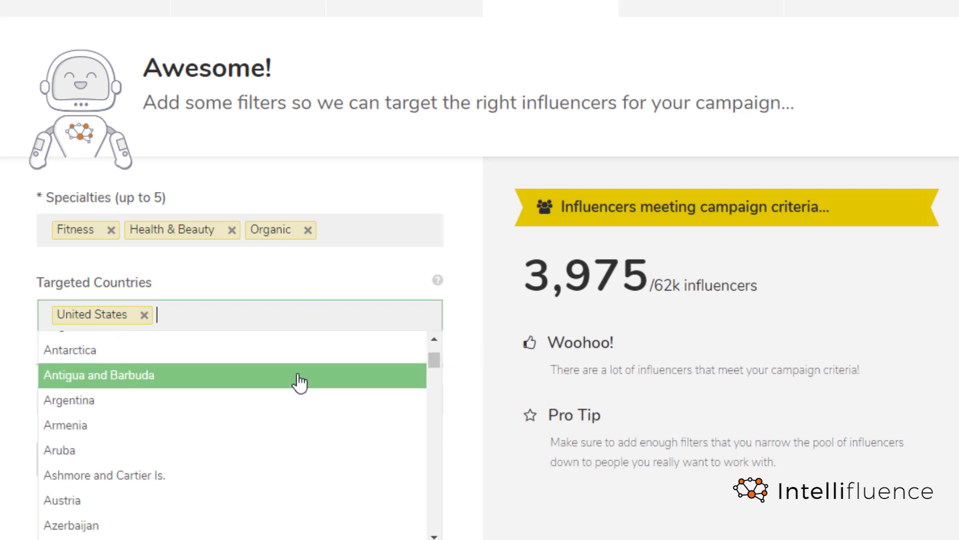
pyautogui.scroll(5, 300, 382)
pyautogui.click(366, 279)
pyautogui.click(369, 231)
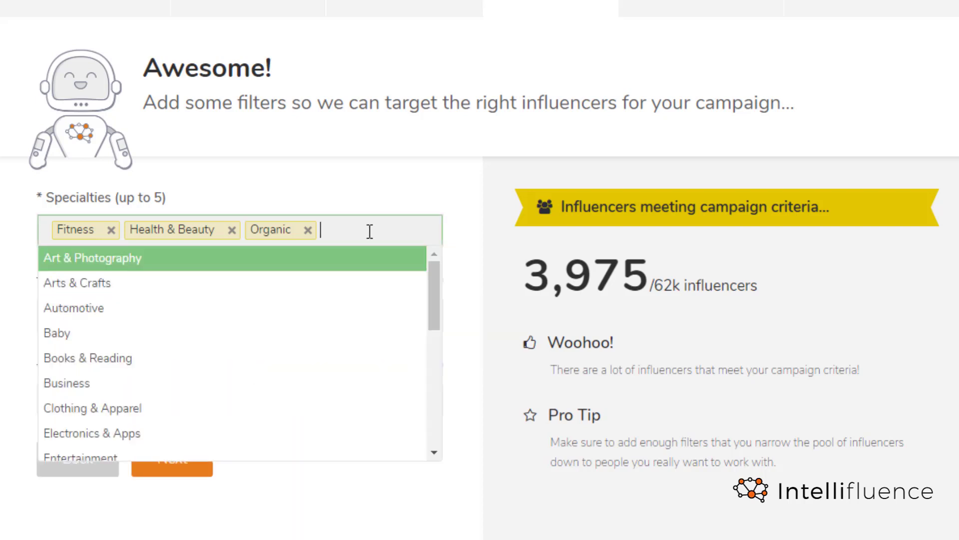
pyautogui.scroll(-1, 235, 349)
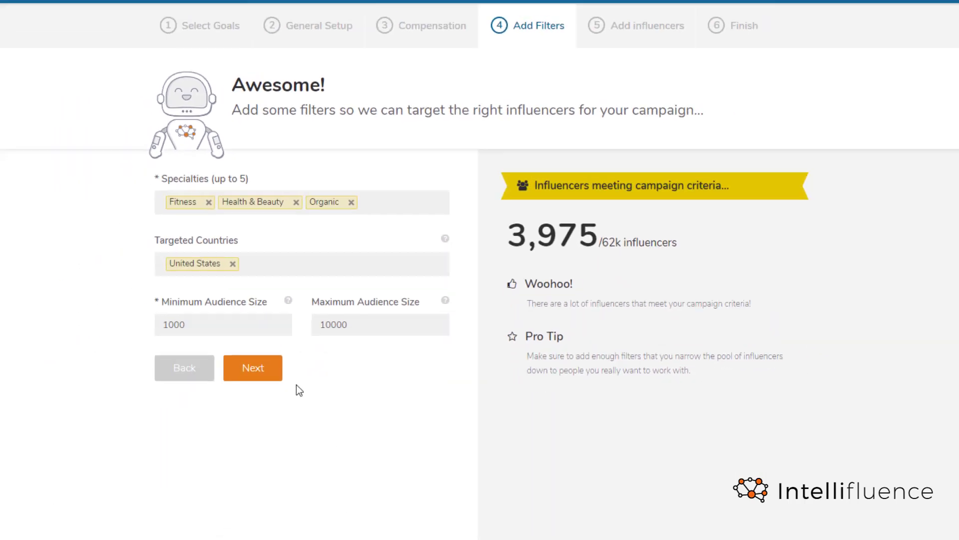
# - Continue with these filters to the suggested influencers and look through the preselected profiles
pyautogui.click(172, 467)
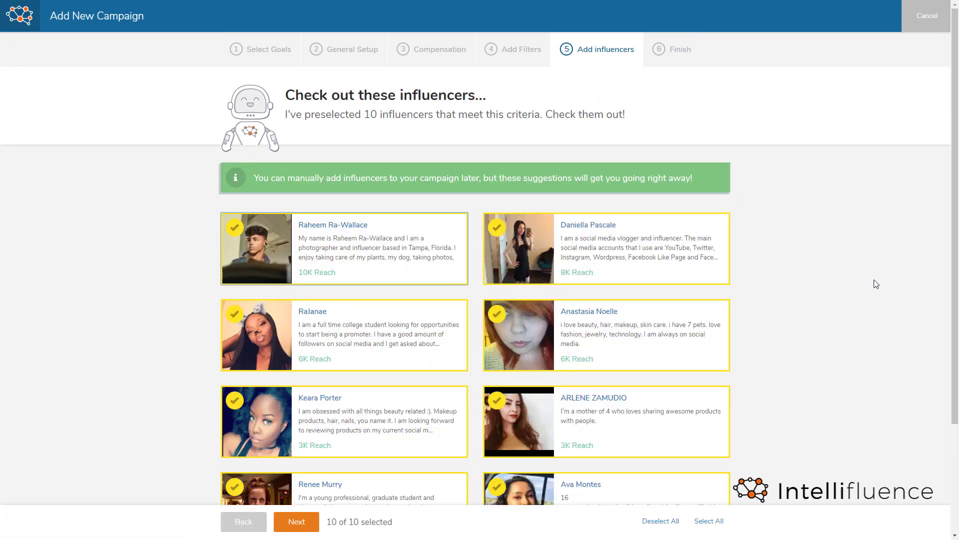
pyautogui.scroll(-3, 860, 310)
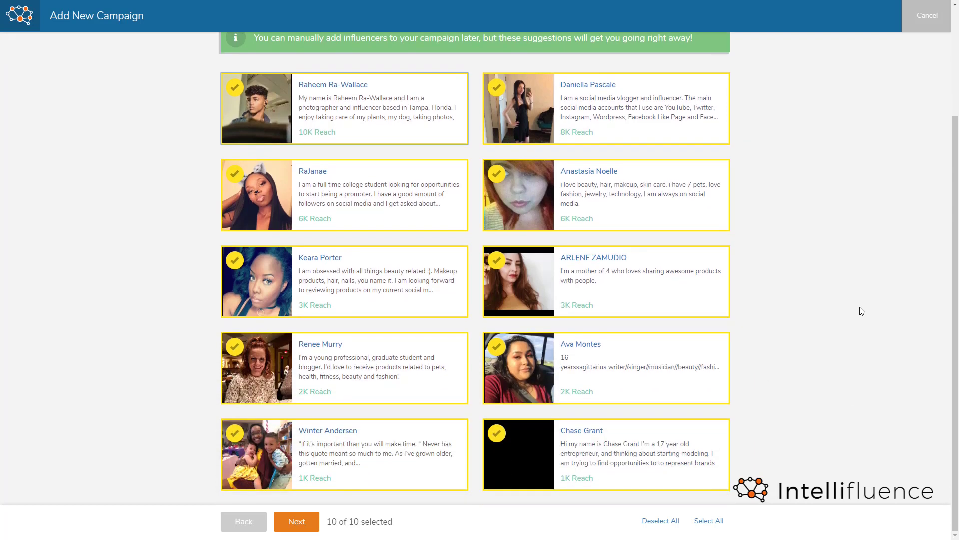
# - Try deselecting two suggested influencers and reselecting one, clear the whole selection, and select all of them again
pyautogui.click(497, 260)
pyautogui.click(500, 175)
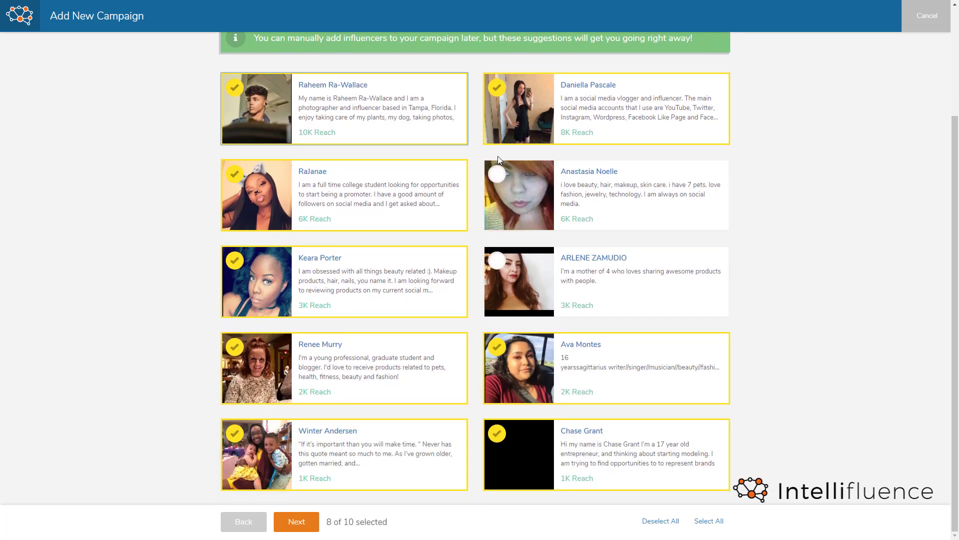
pyautogui.click(498, 175)
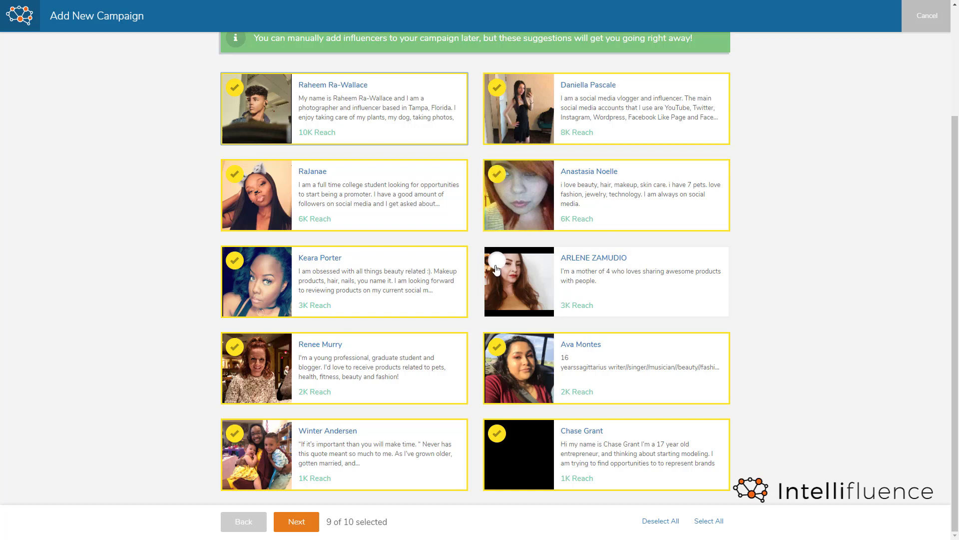
pyautogui.click(655, 524)
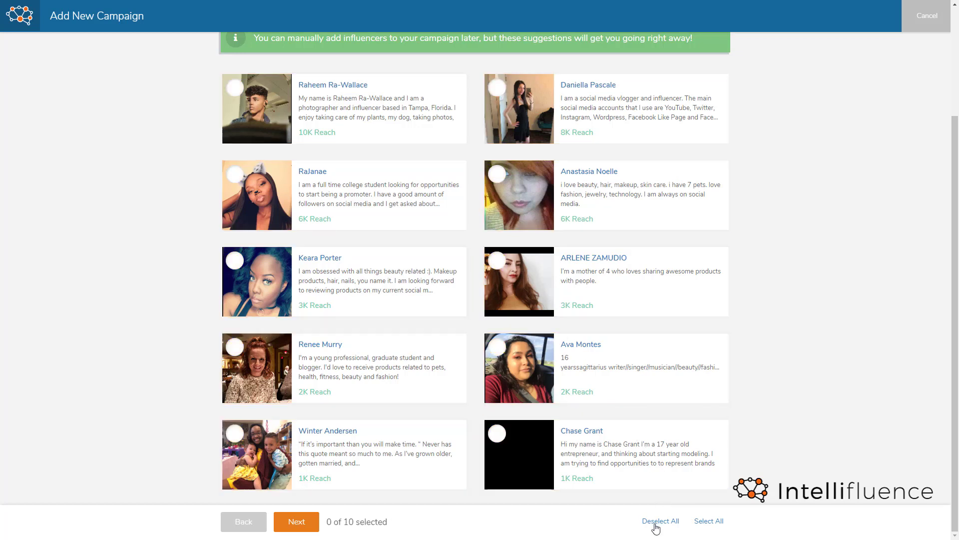
pyautogui.click(708, 523)
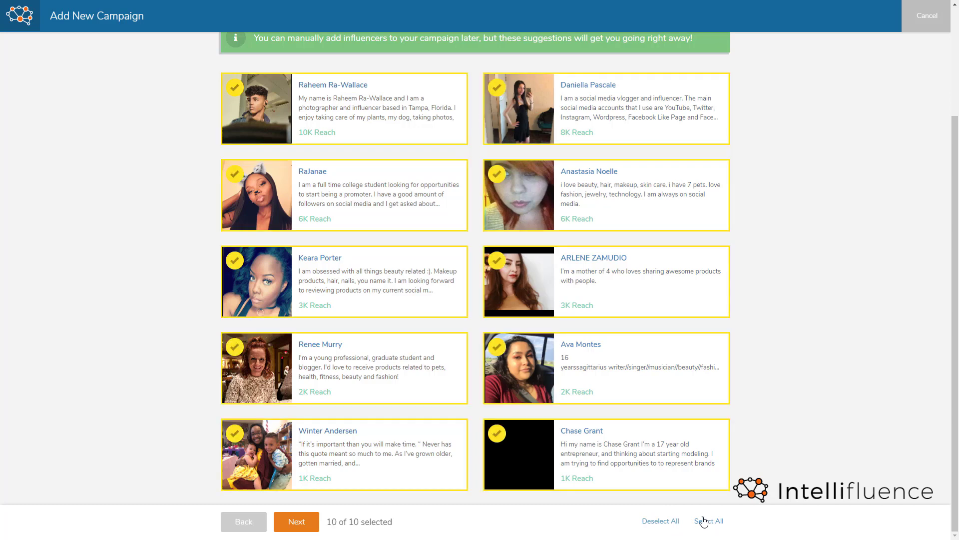
# - Continue to campaign funding with all suggested influencers, keep the saved card as pay method, and set the amount to add to $1000
pyautogui.click(296, 522)
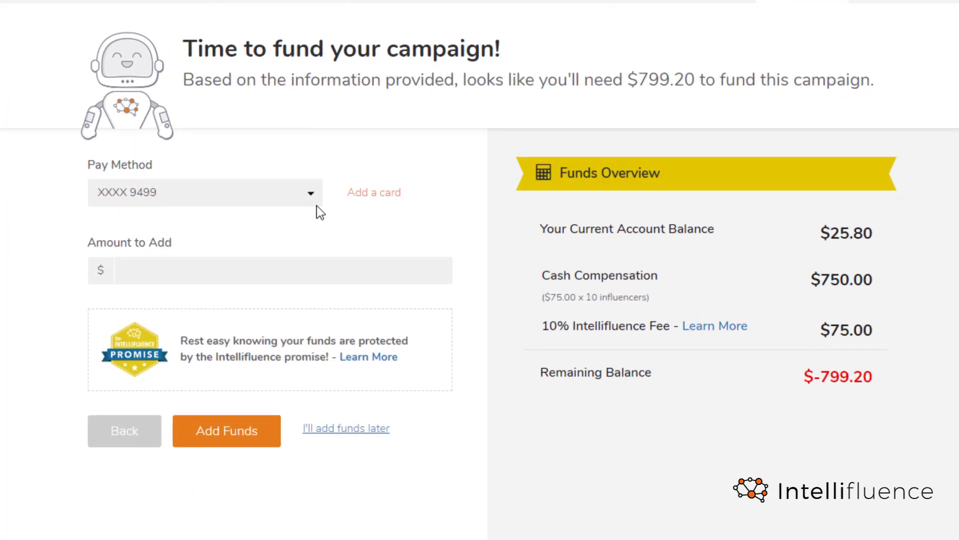
pyautogui.click(313, 199)
pyautogui.click(339, 217)
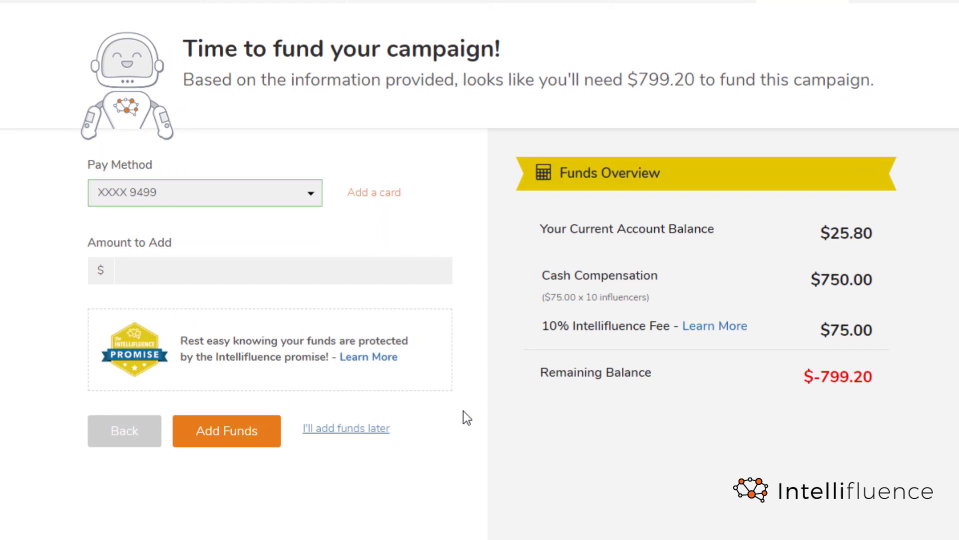
pyautogui.click(342, 259)
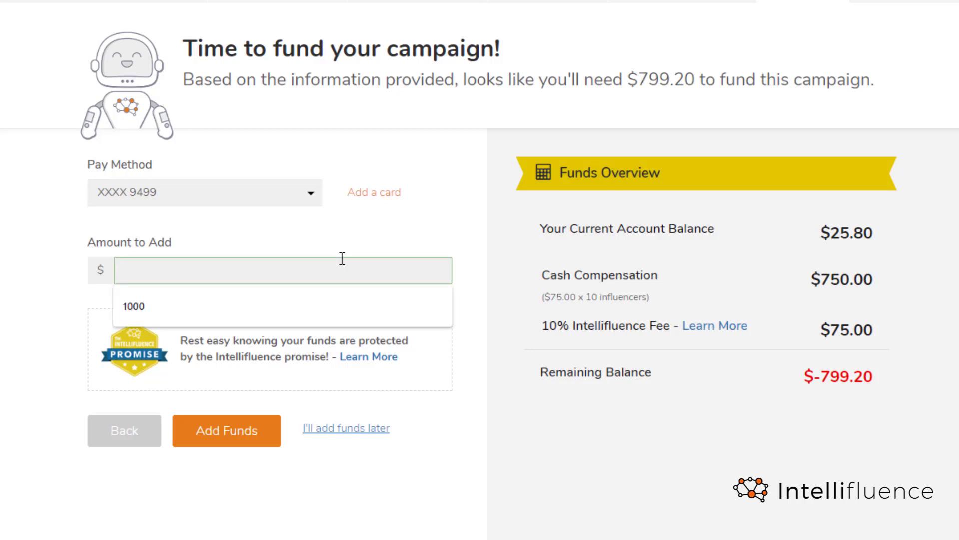
pyautogui.write('1000')
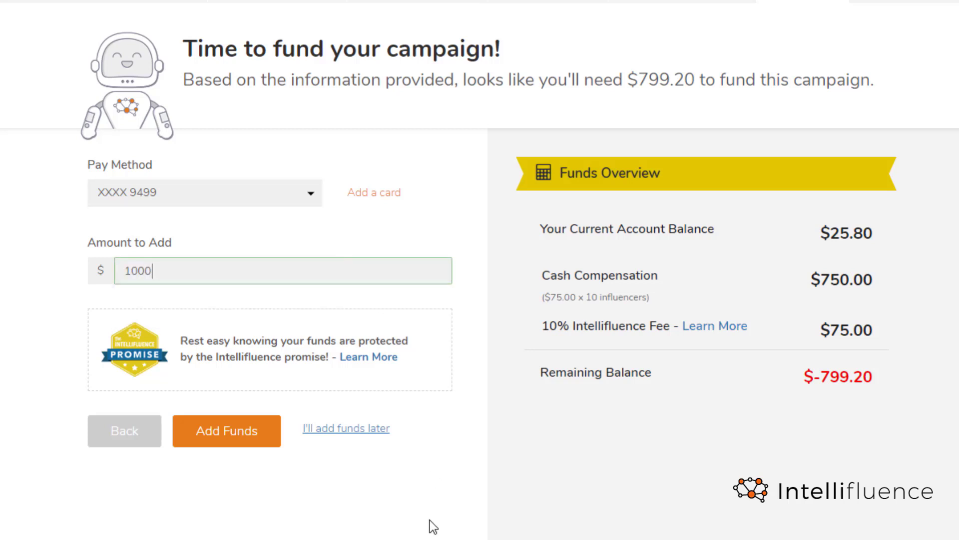
pyautogui.click(428, 521)
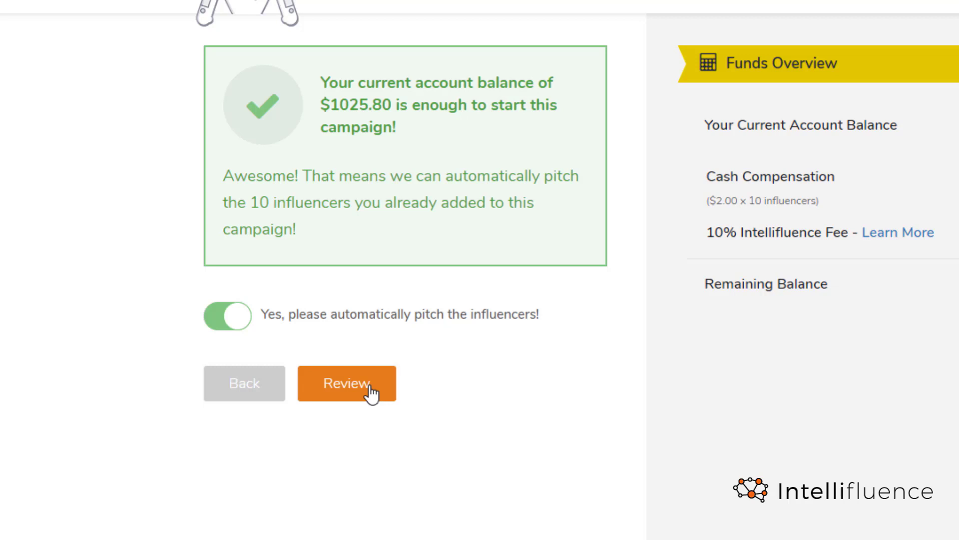
# - Review what the influencers will see, finish the campaign to launch it, and open its overview page
pyautogui.click(370, 391)
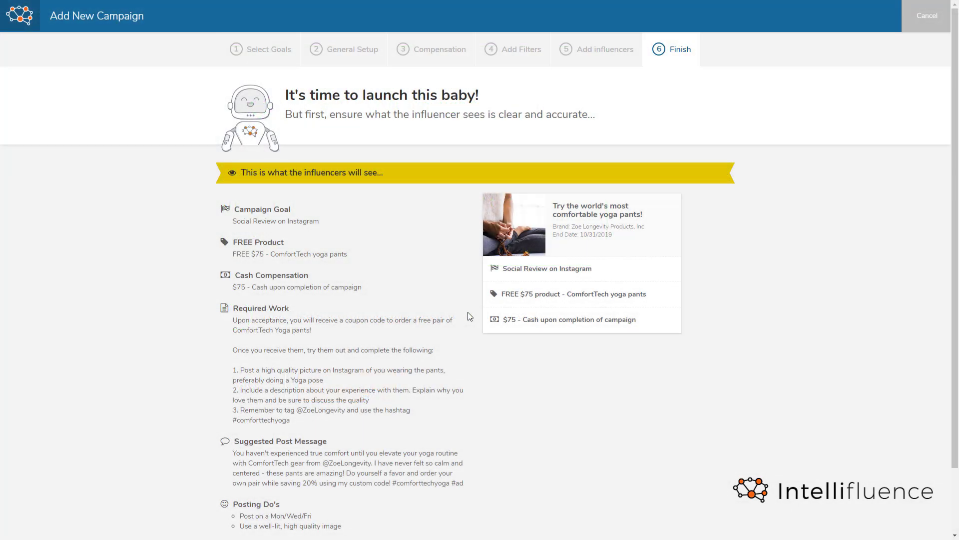
pyautogui.scroll(-2, 470, 316)
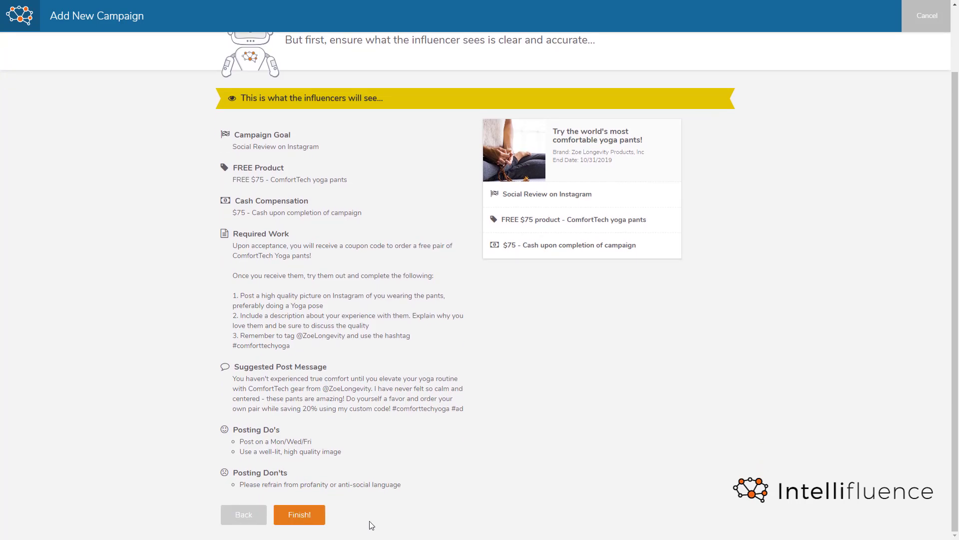
pyautogui.click(300, 514)
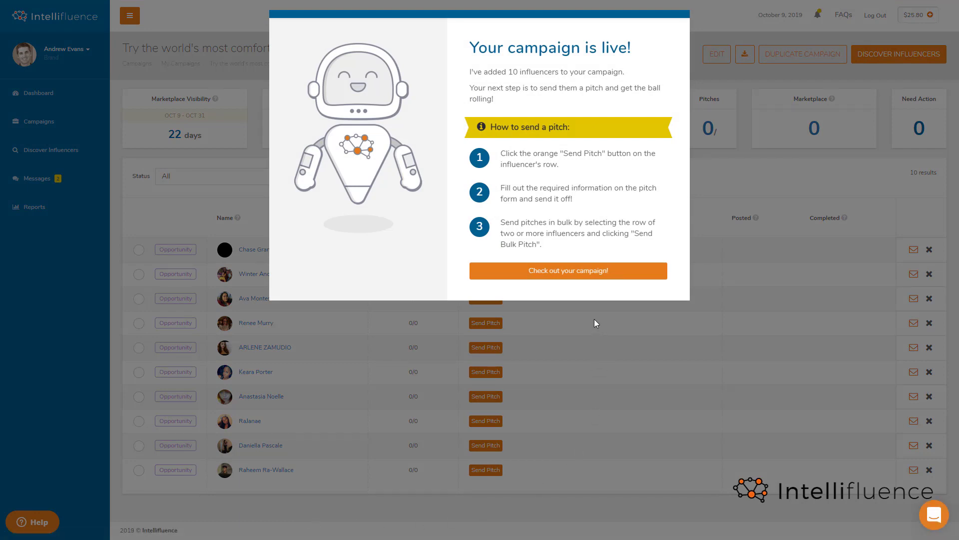
pyautogui.click(595, 271)
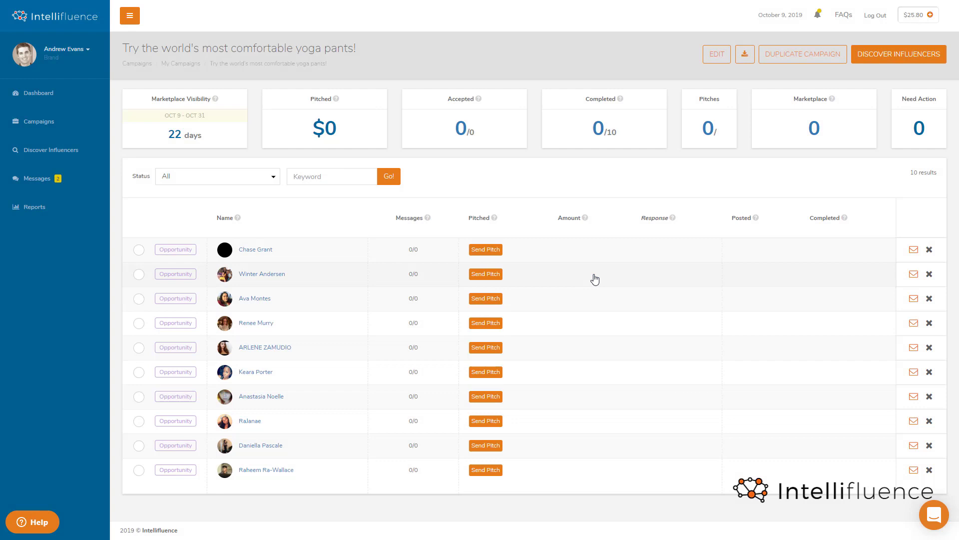